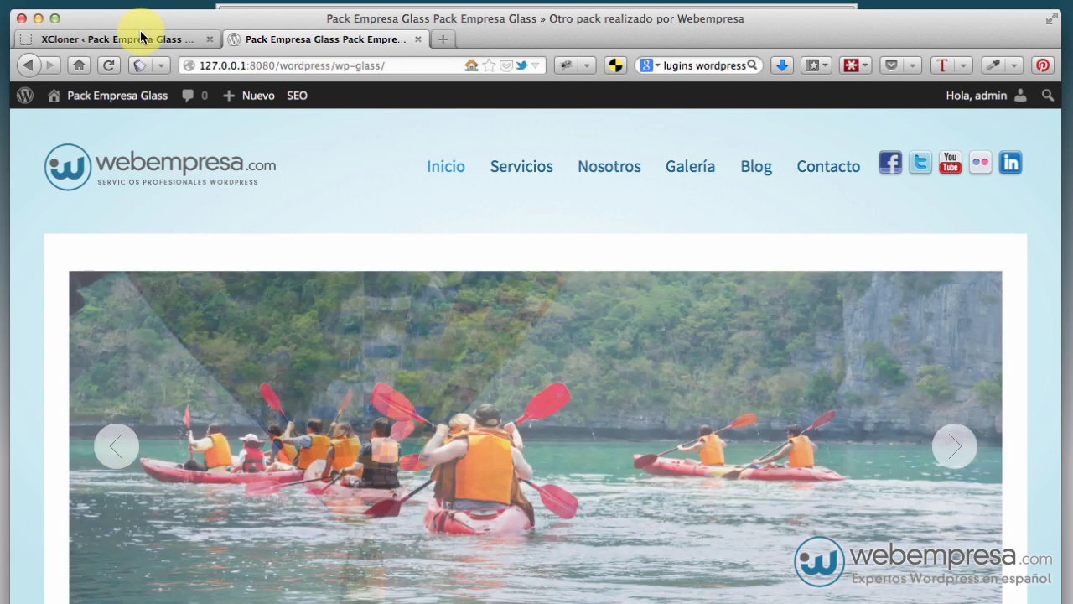
Step: Return to the XCloner page showing the completed 50.16MB sql-nodrop backup
{"action": "left_click", "coordinate": [141, 38]}
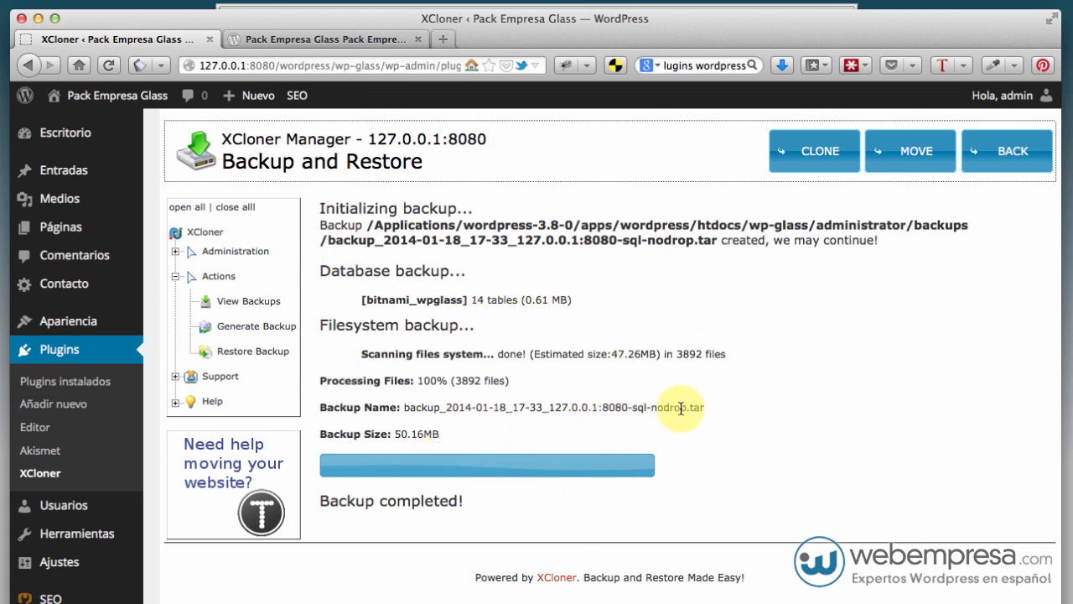
{"action": "left_click_drag", "start_coordinate": [705, 407], "coordinate": [402, 408]}
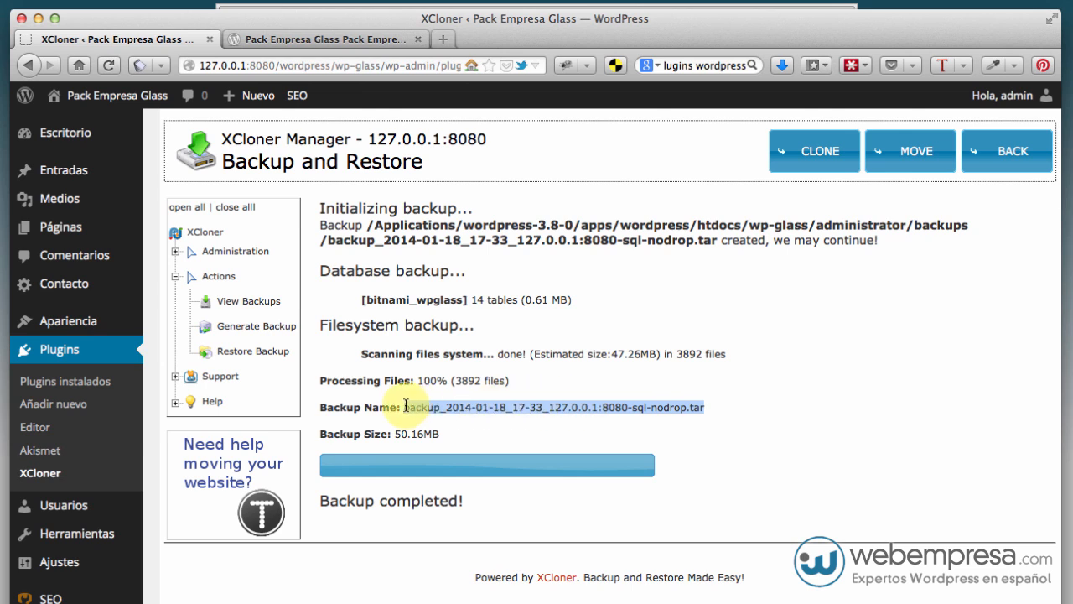
{"action": "left_click", "coordinate": [788, 390]}
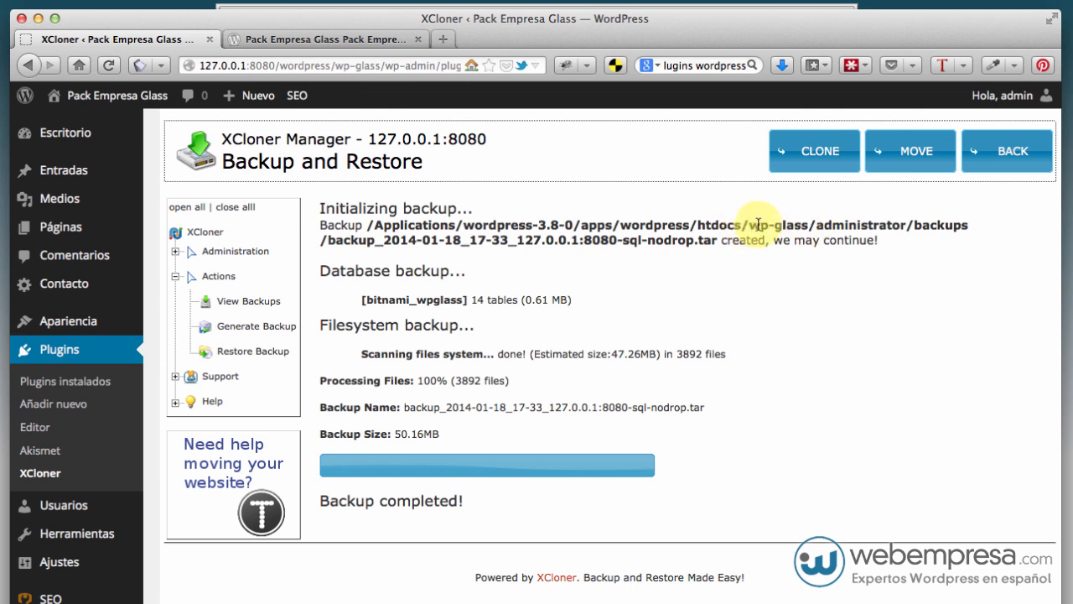
{"action": "left_click_drag", "start_coordinate": [814, 224], "coordinate": [972, 233]}
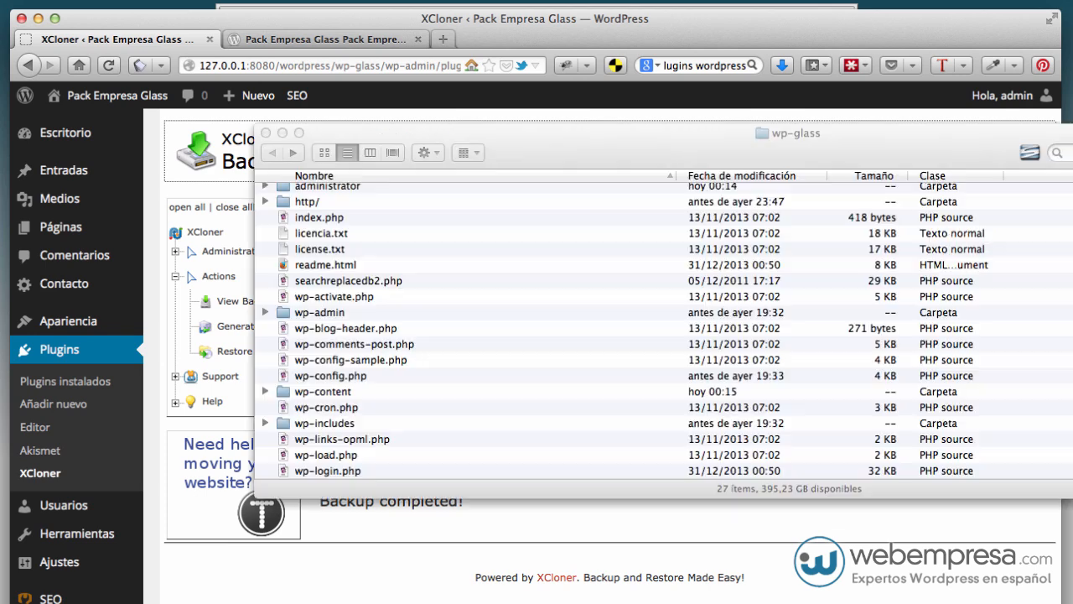
{"action": "scroll", "coordinate": [419, 307], "scroll_direction": "up", "scroll_amount": 3}
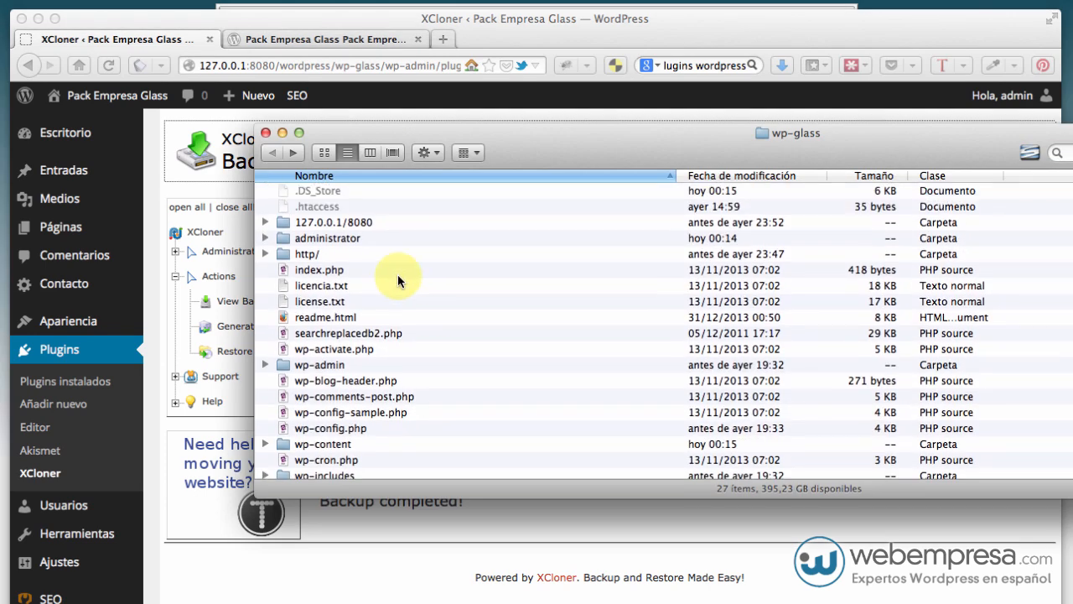
{"action": "double_click", "coordinate": [383, 237]}
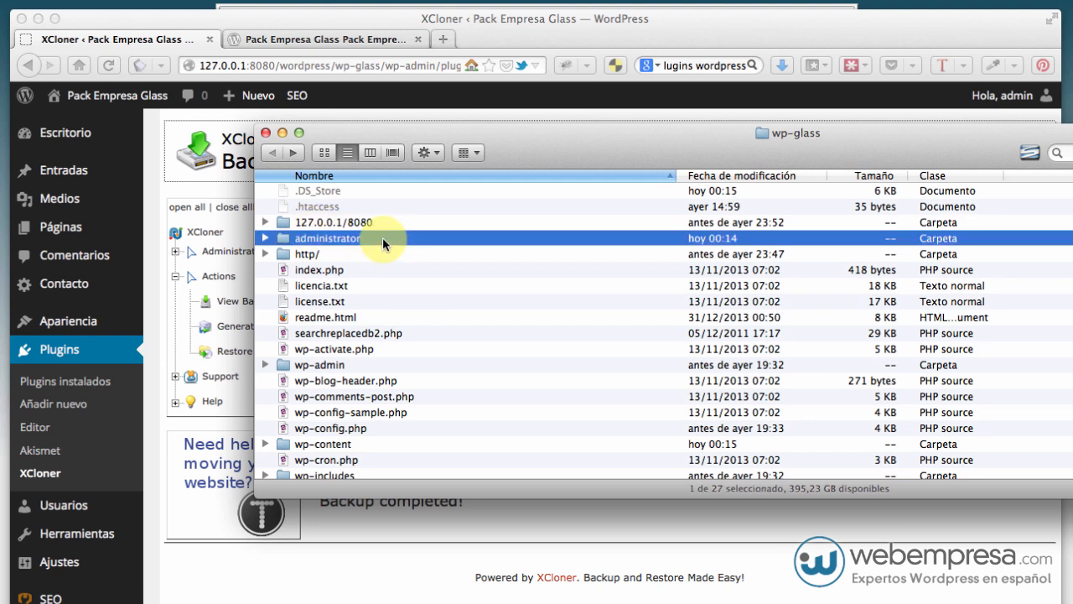
{"action": "double_click", "coordinate": [351, 209]}
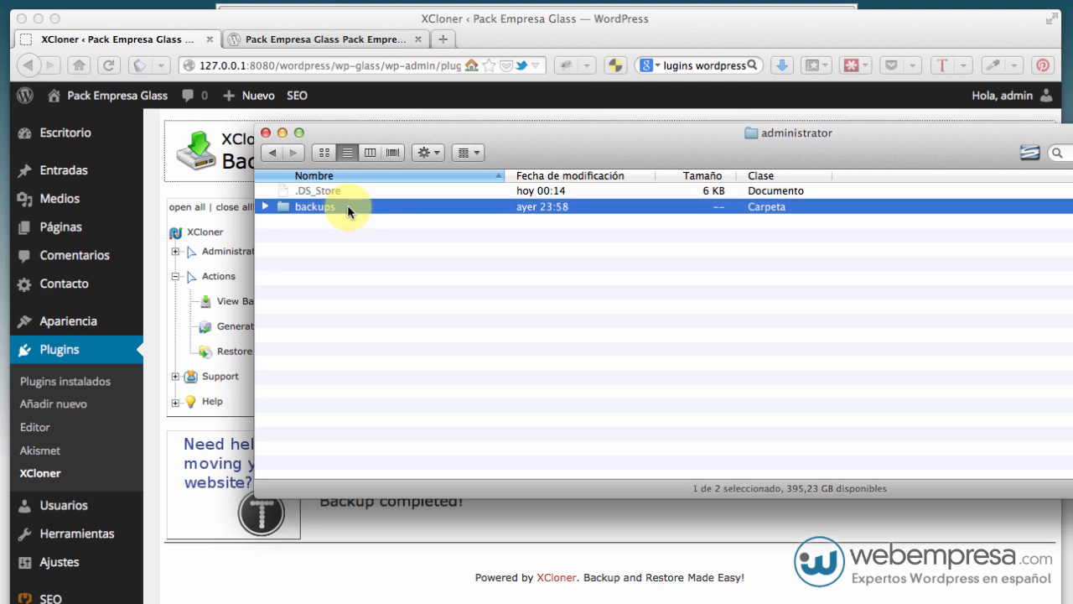
{"action": "left_click", "coordinate": [357, 193]}
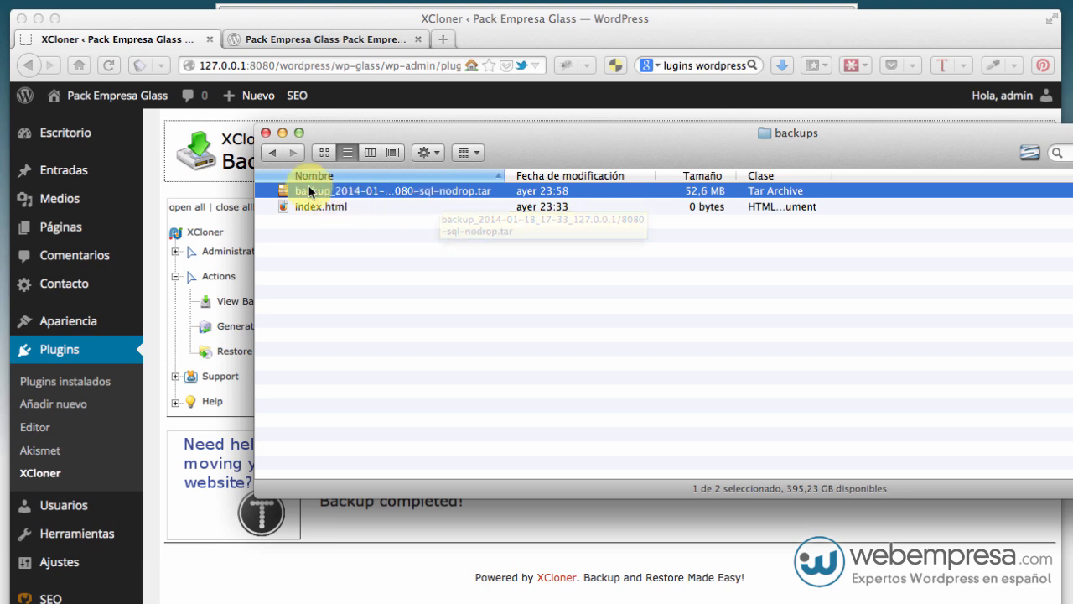
{"action": "left_click", "coordinate": [271, 154]}
{"action": "left_click", "coordinate": [271, 153]}
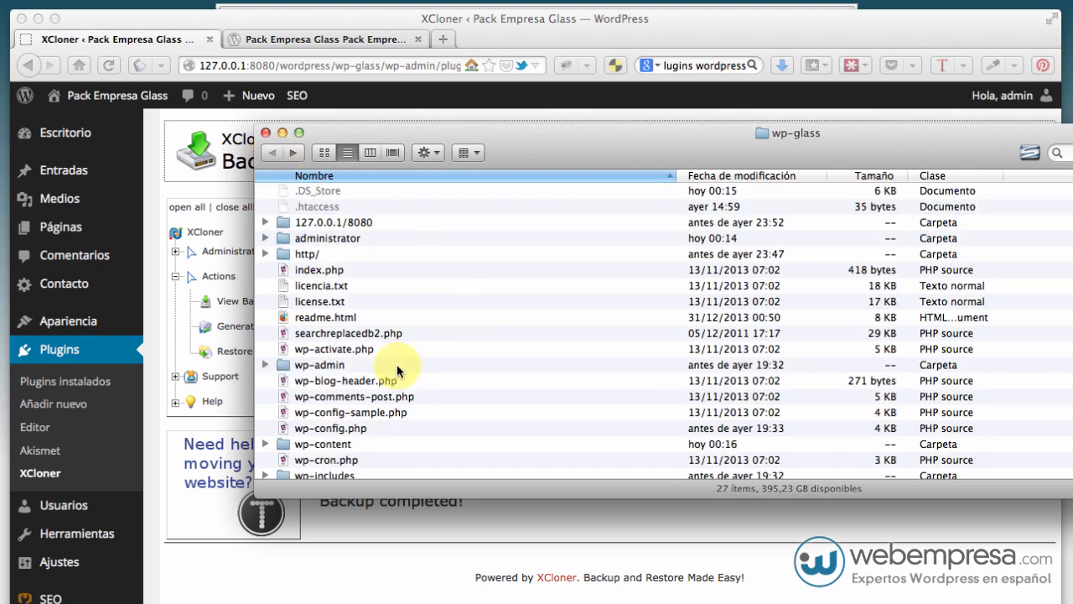
Step: In Finder, open wp-content > plugins > xcloner-backup-and-restore > restore
{"action": "scroll", "coordinate": [421, 365], "scroll_direction": "down", "scroll_amount": 3}
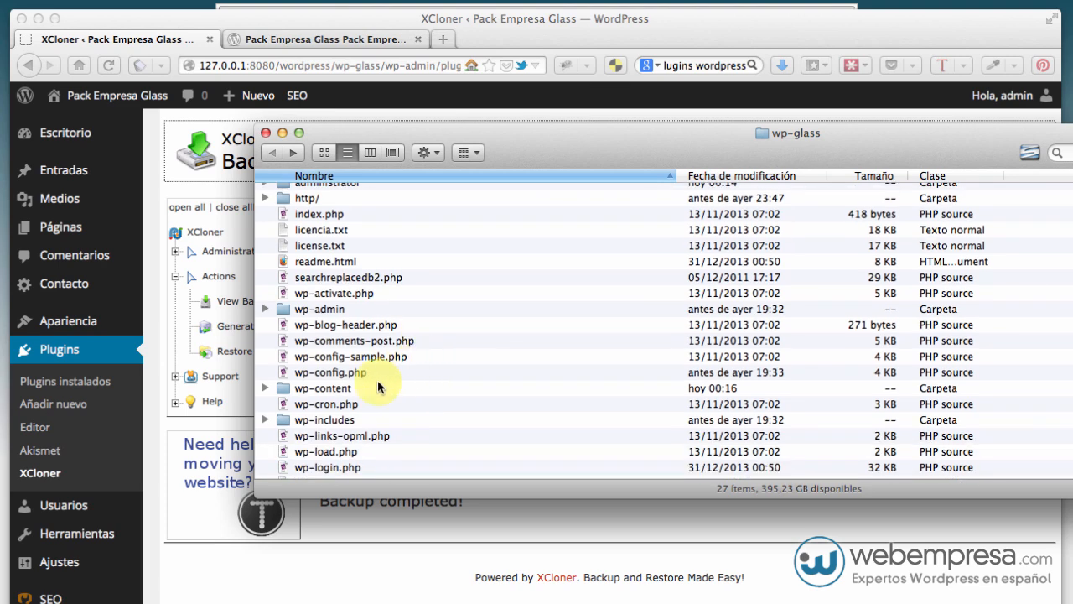
{"action": "double_click", "coordinate": [359, 392]}
{"action": "left_click", "coordinate": [344, 240]}
{"action": "double_click", "coordinate": [344, 241]}
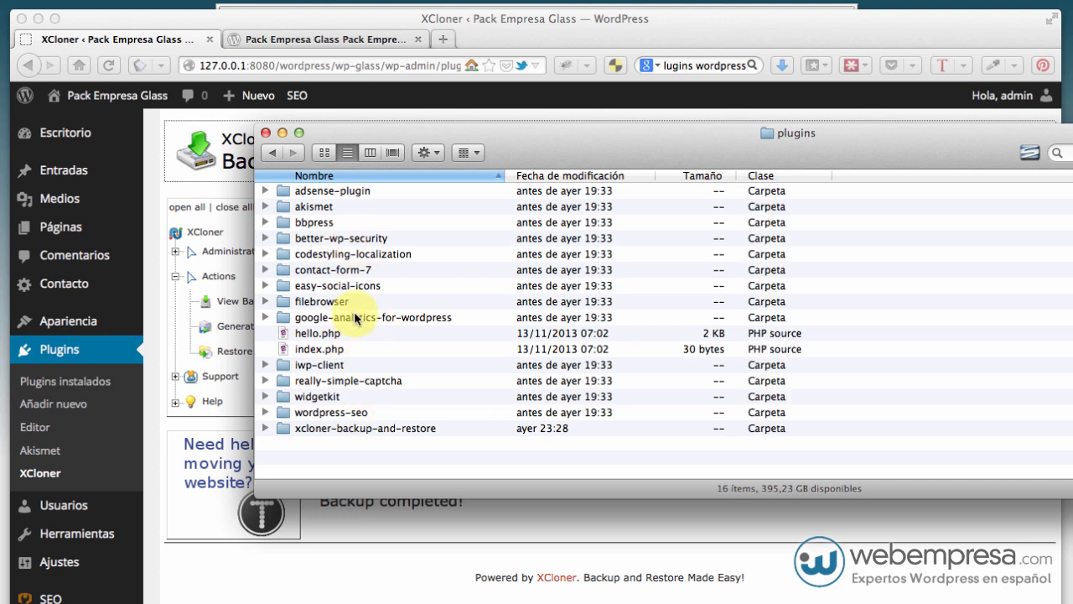
{"action": "left_click", "coordinate": [359, 429]}
{"action": "double_click", "coordinate": [358, 429]}
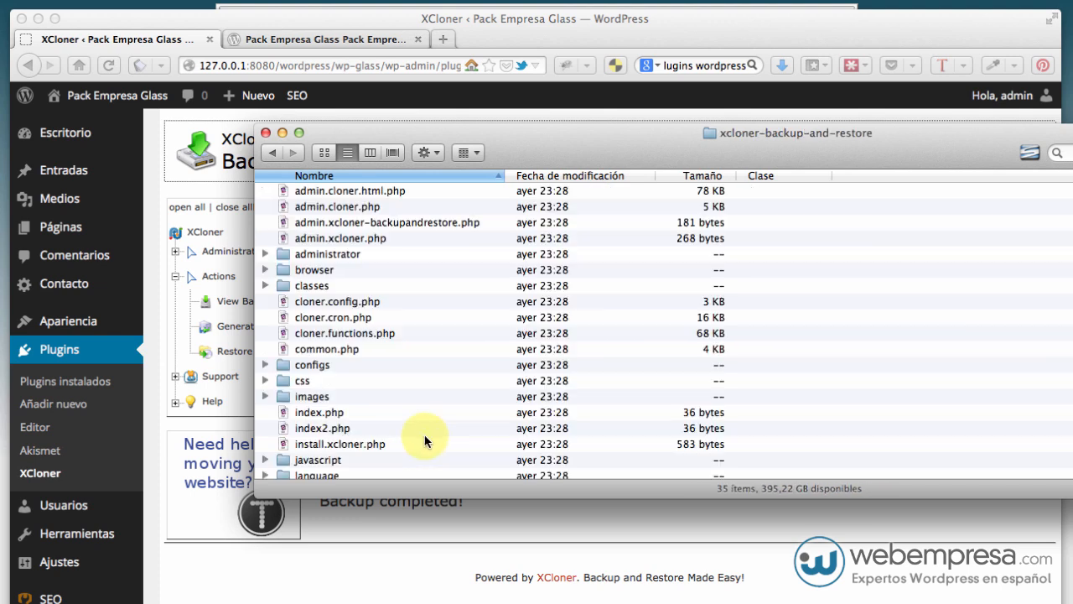
{"action": "scroll", "coordinate": [369, 381], "scroll_direction": "down", "scroll_amount": 3}
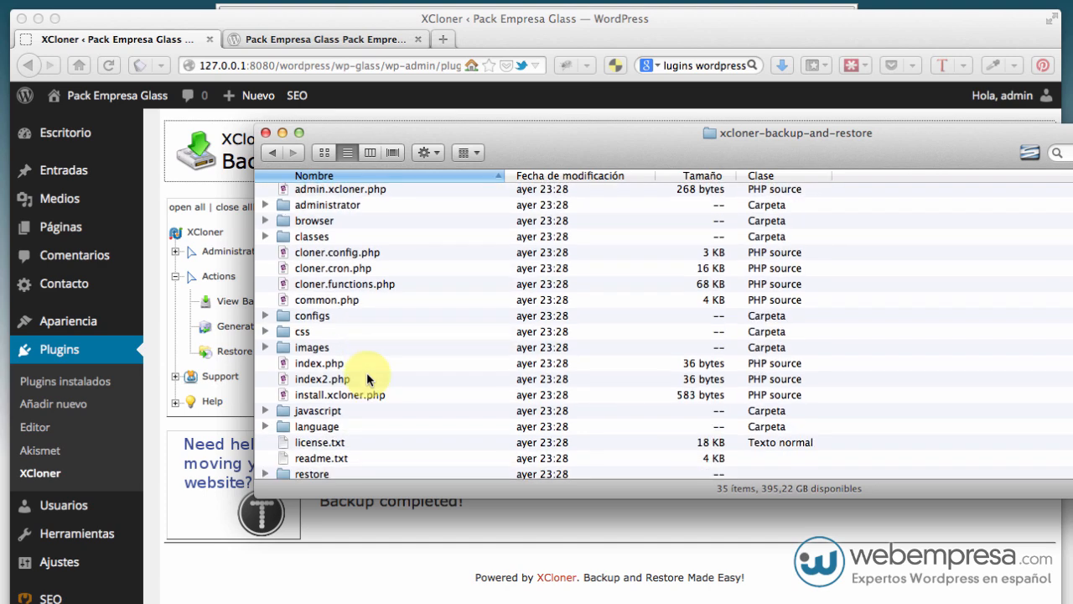
{"action": "scroll", "coordinate": [369, 378], "scroll_direction": "up", "scroll_amount": 3}
{"action": "scroll", "coordinate": [367, 371], "scroll_direction": "down", "scroll_amount": 5}
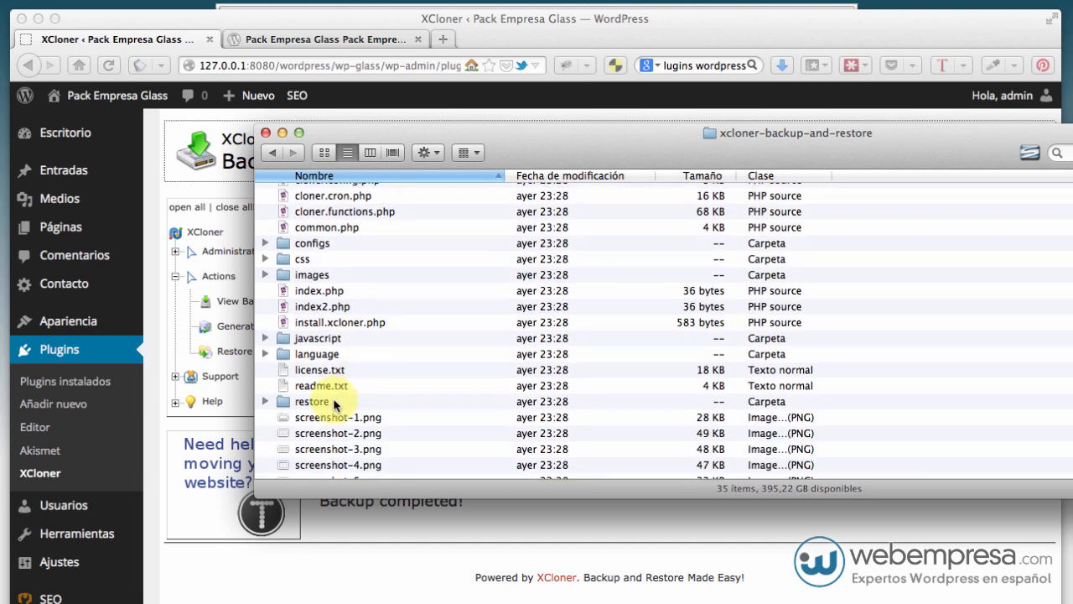
{"action": "double_click", "coordinate": [331, 402]}
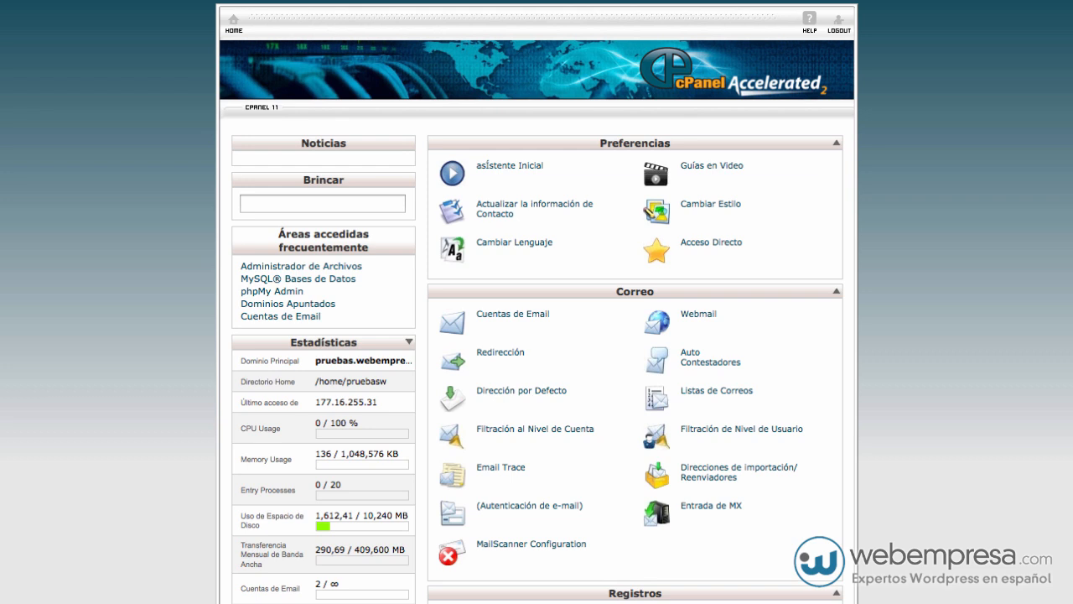
Step: Open cPanel's File Manager (Administrador de Archivos) on public_html
{"action": "scroll", "coordinate": [675, 365], "scroll_direction": "down", "scroll_amount": 3}
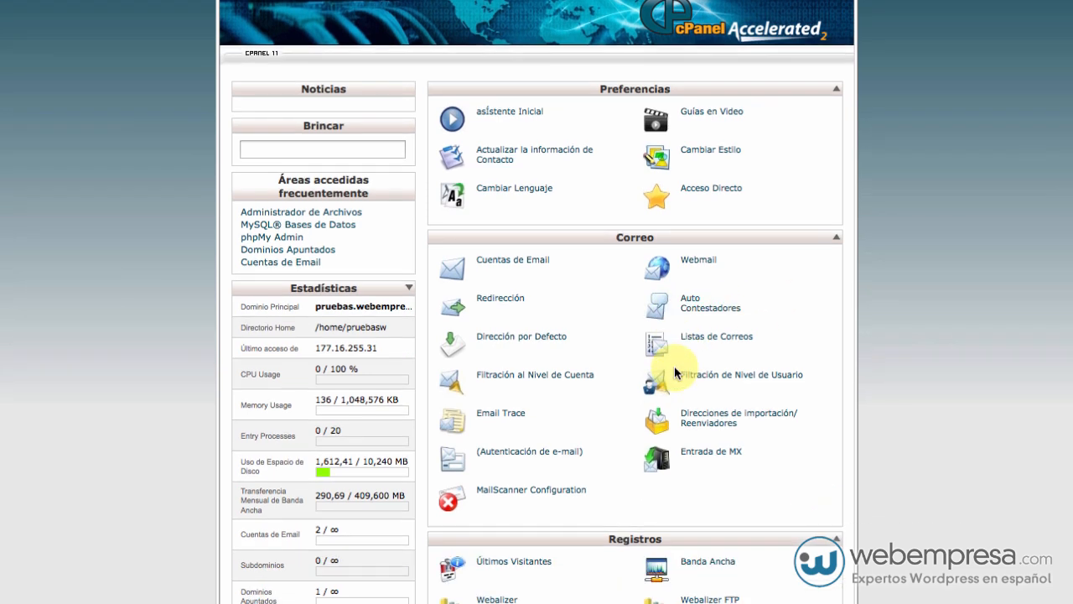
{"action": "scroll", "coordinate": [674, 369], "scroll_direction": "down", "scroll_amount": 1}
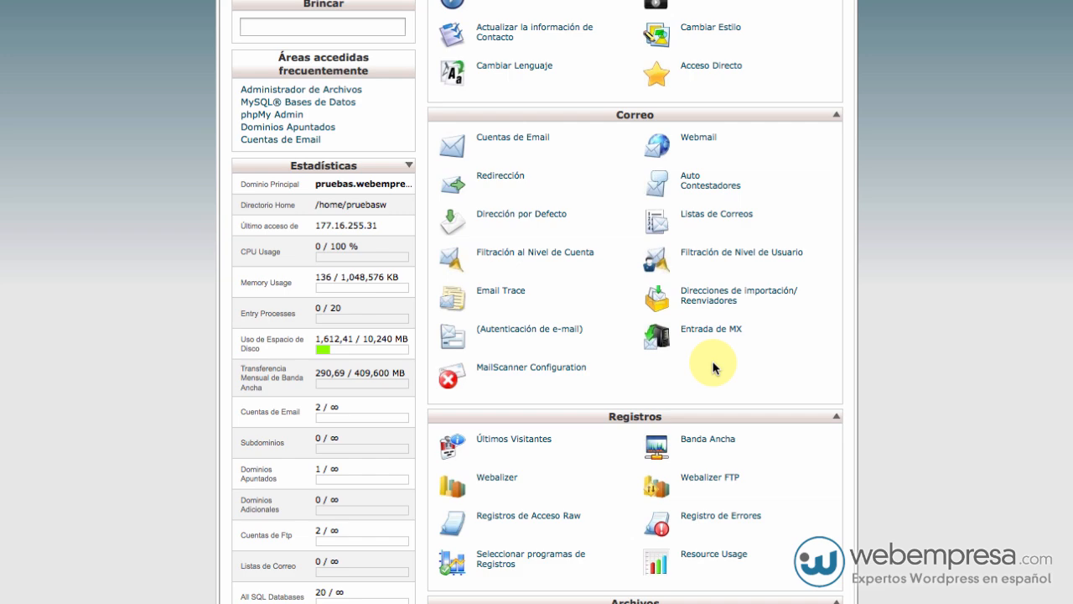
{"action": "scroll", "coordinate": [714, 368], "scroll_direction": "up", "scroll_amount": 4}
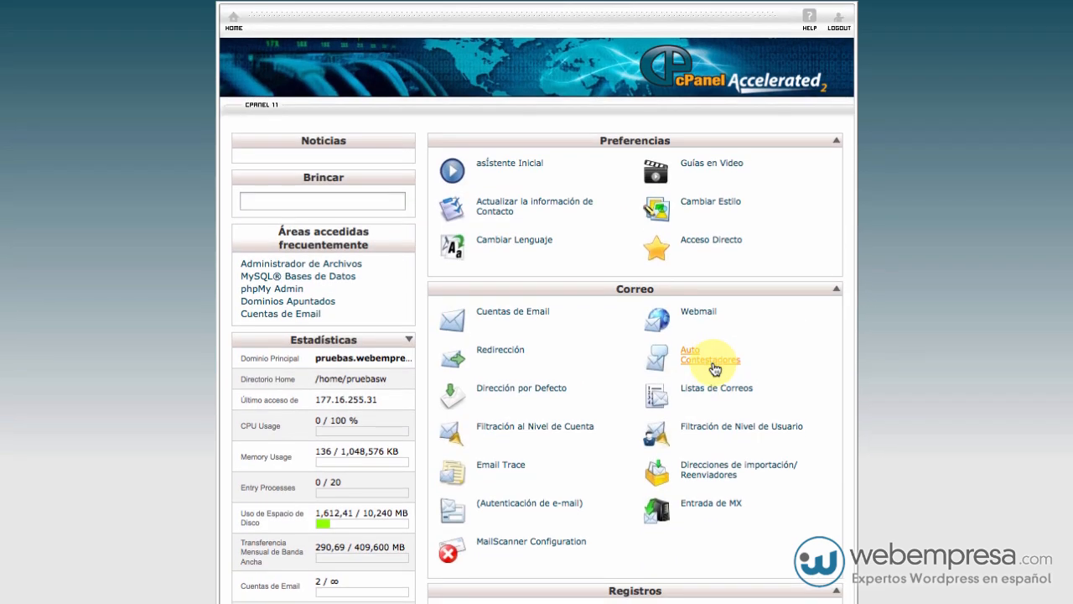
{"action": "scroll", "coordinate": [714, 368], "scroll_direction": "down", "scroll_amount": 4}
{"action": "scroll", "coordinate": [715, 370], "scroll_direction": "down", "scroll_amount": 1}
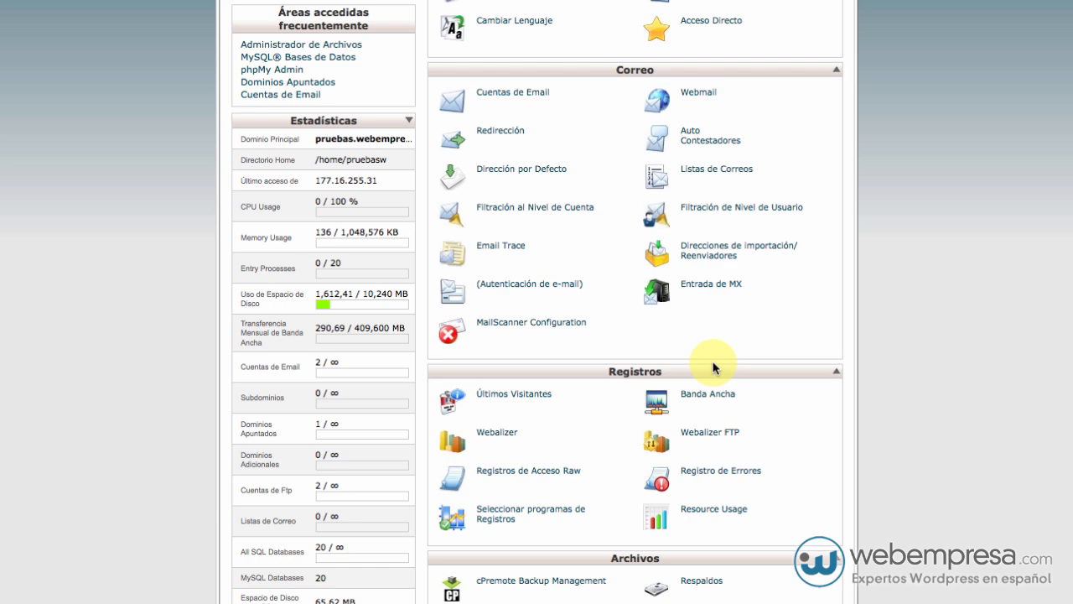
{"action": "scroll", "coordinate": [714, 367], "scroll_direction": "up", "scroll_amount": 4}
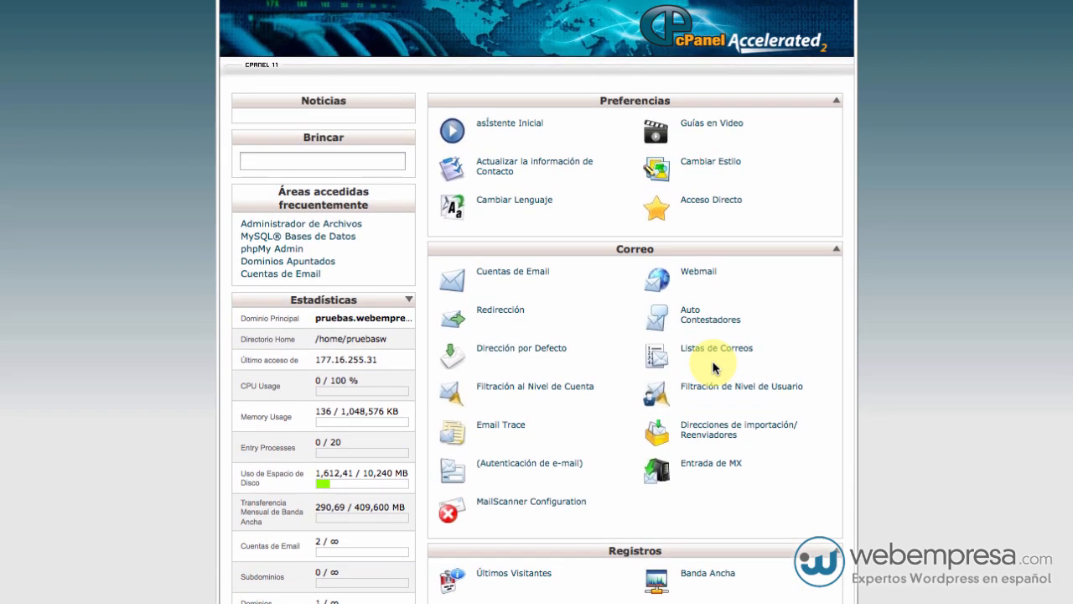
{"action": "scroll", "coordinate": [714, 368], "scroll_direction": "down", "scroll_amount": 2}
{"action": "scroll", "coordinate": [715, 368], "scroll_direction": "up", "scroll_amount": 3}
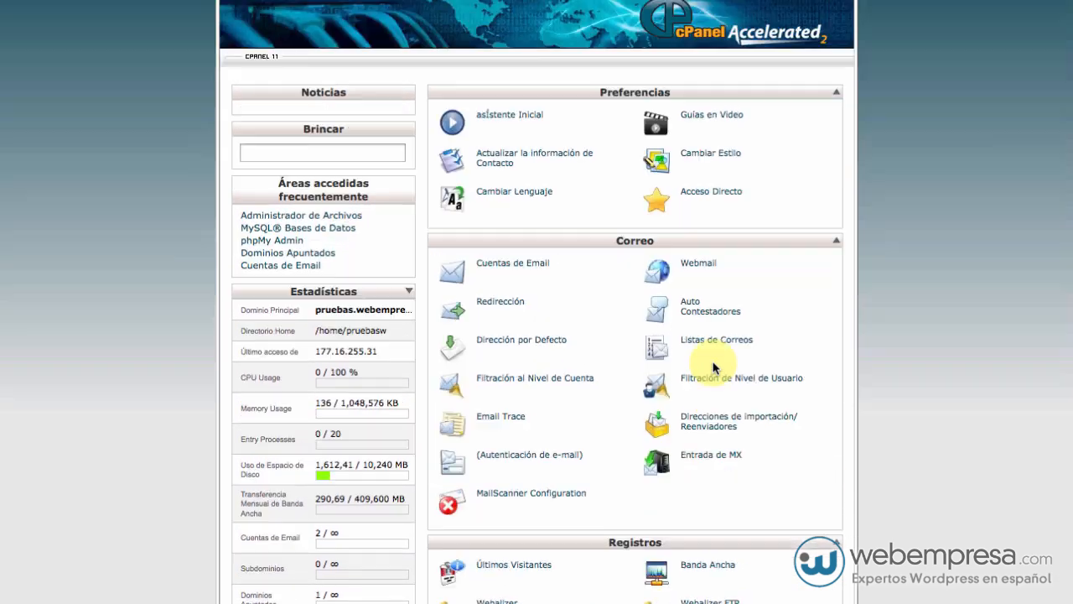
{"action": "left_click", "coordinate": [715, 369]}
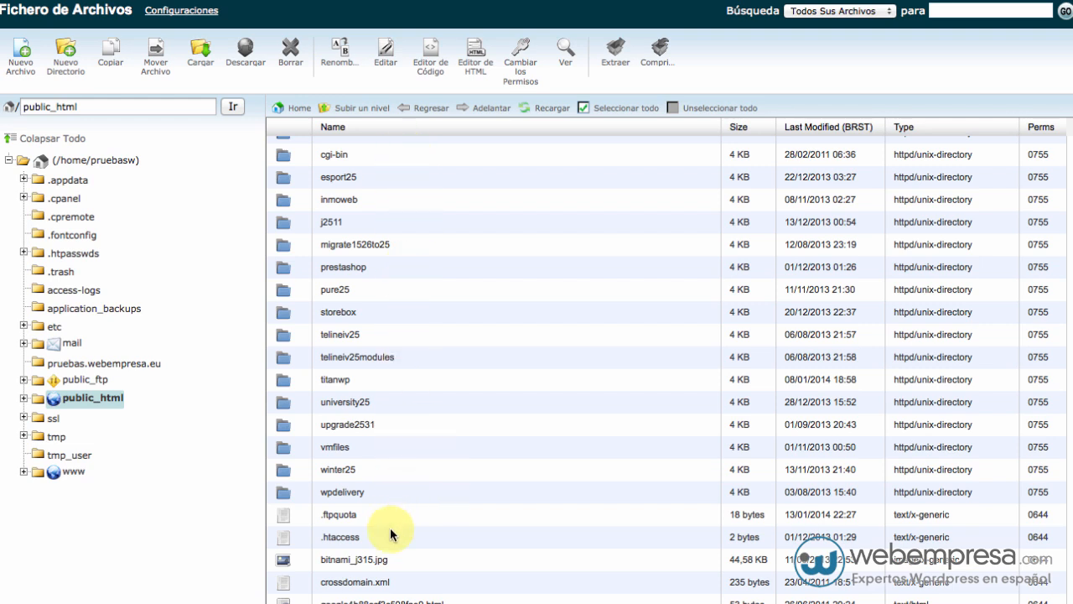
Step: Create a new 'wp-glass' folder in public_html and open it
{"action": "left_click", "coordinate": [63, 67]}
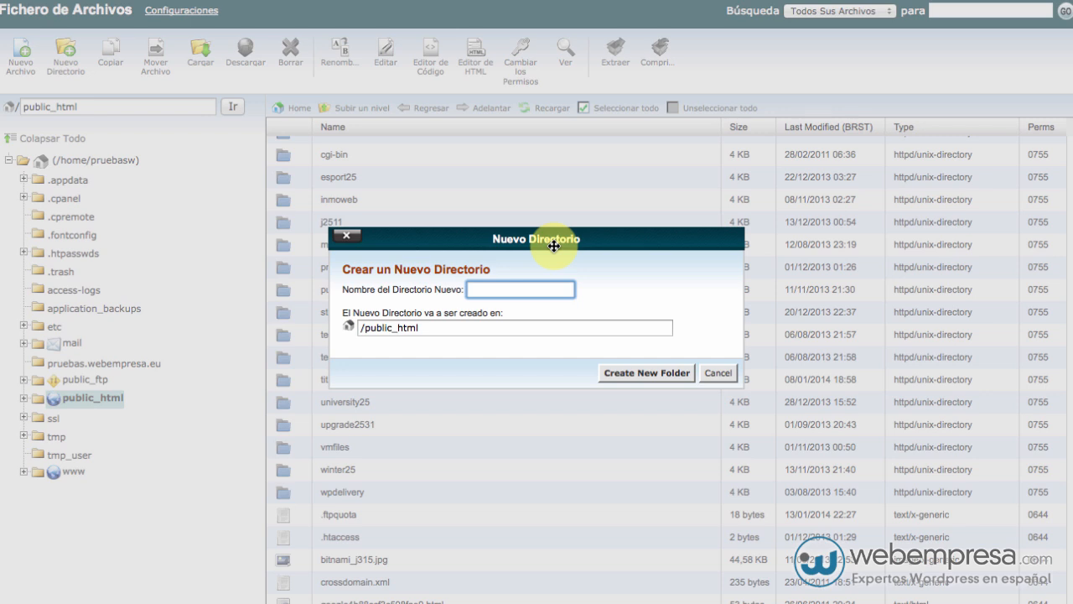
{"action": "type", "text": "wp-glass"}
{"action": "left_click", "coordinate": [666, 377]}
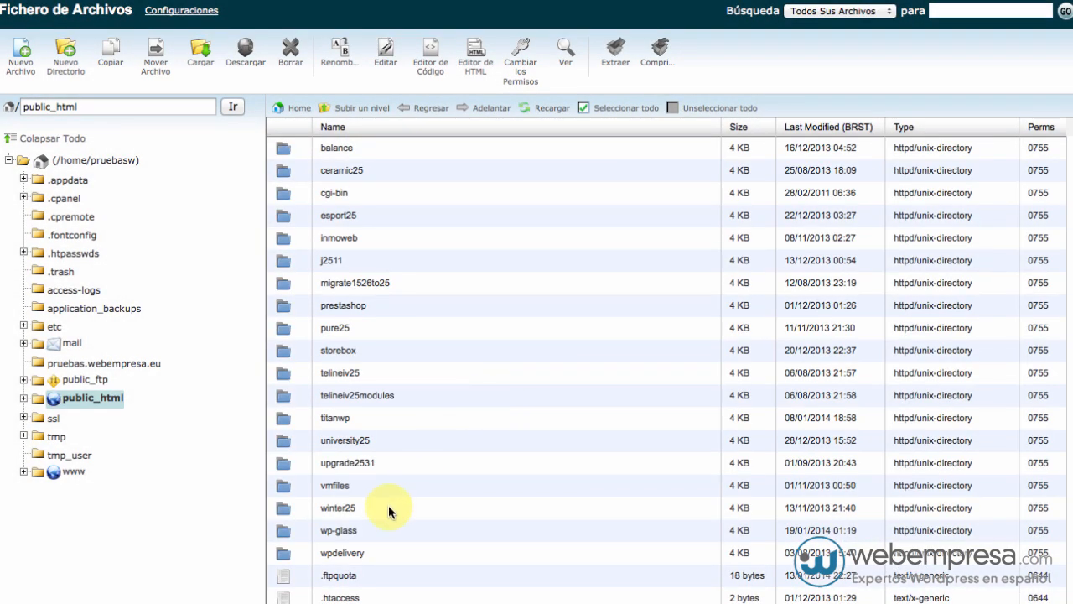
{"action": "double_click", "coordinate": [366, 530]}
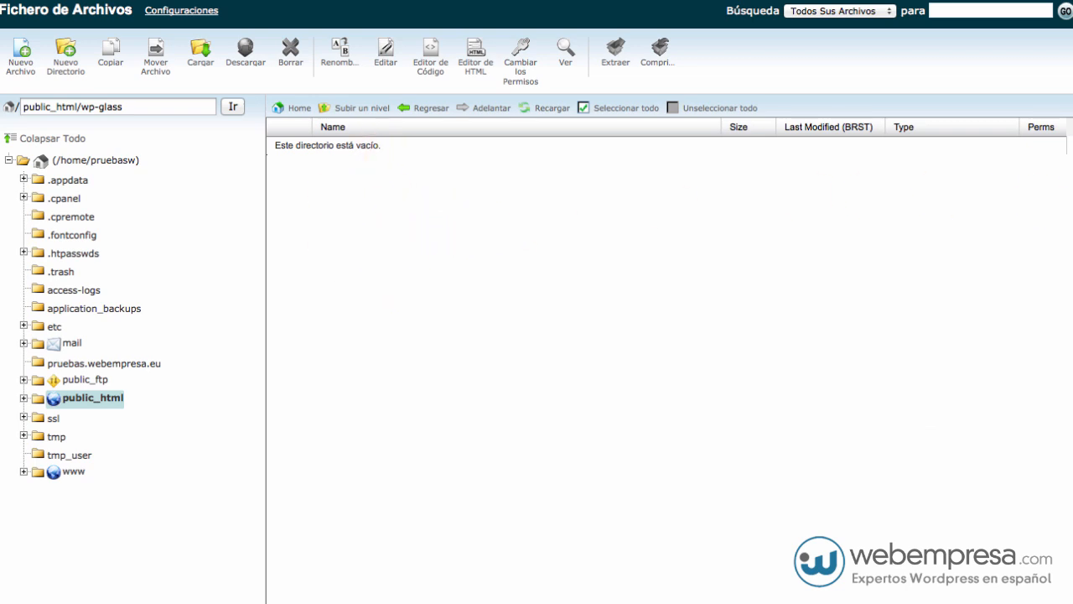
Step: Check the Finder restore folder, then open the Cargar upload page for wp-glass
{"action": "key", "text": "super+Tab"}
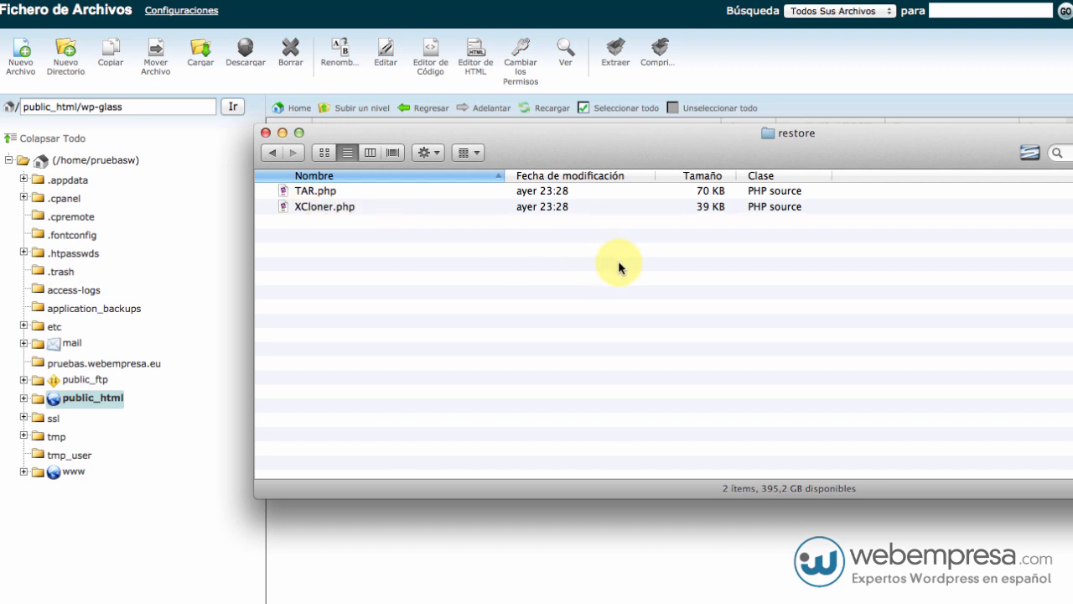
{"action": "left_click", "coordinate": [699, 532]}
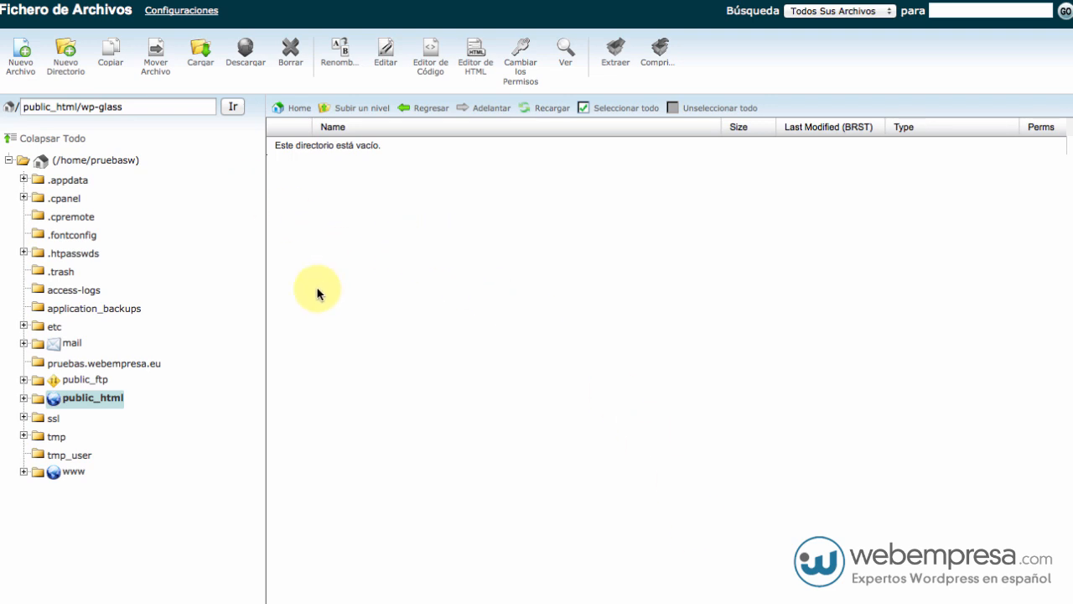
{"action": "left_click", "coordinate": [201, 56]}
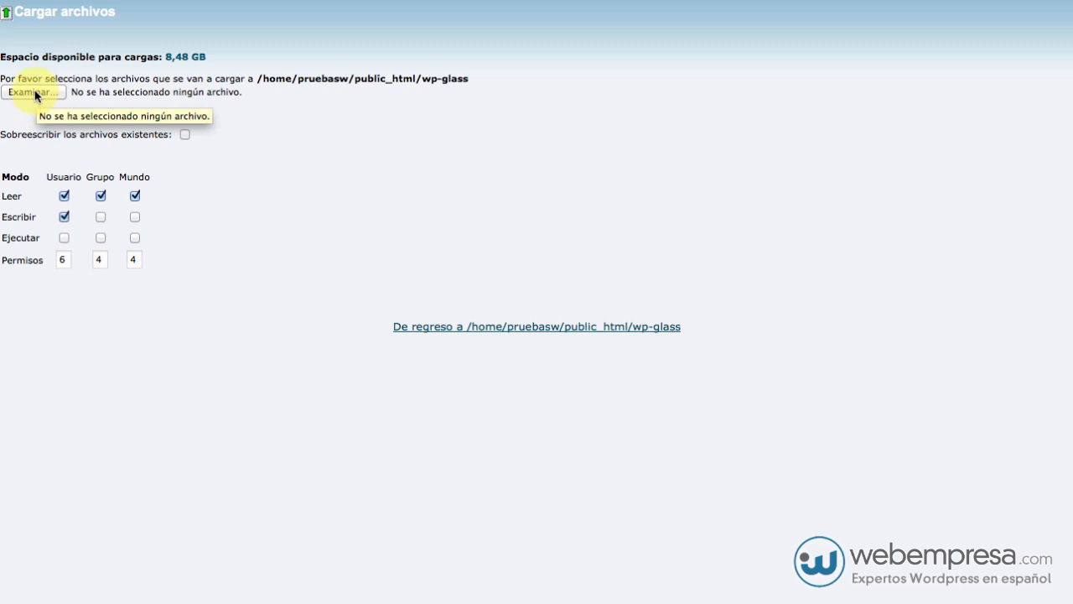
Step: Open the upload file picker and browse into apps > wordpress > htdocs
{"action": "left_click", "coordinate": [34, 92]}
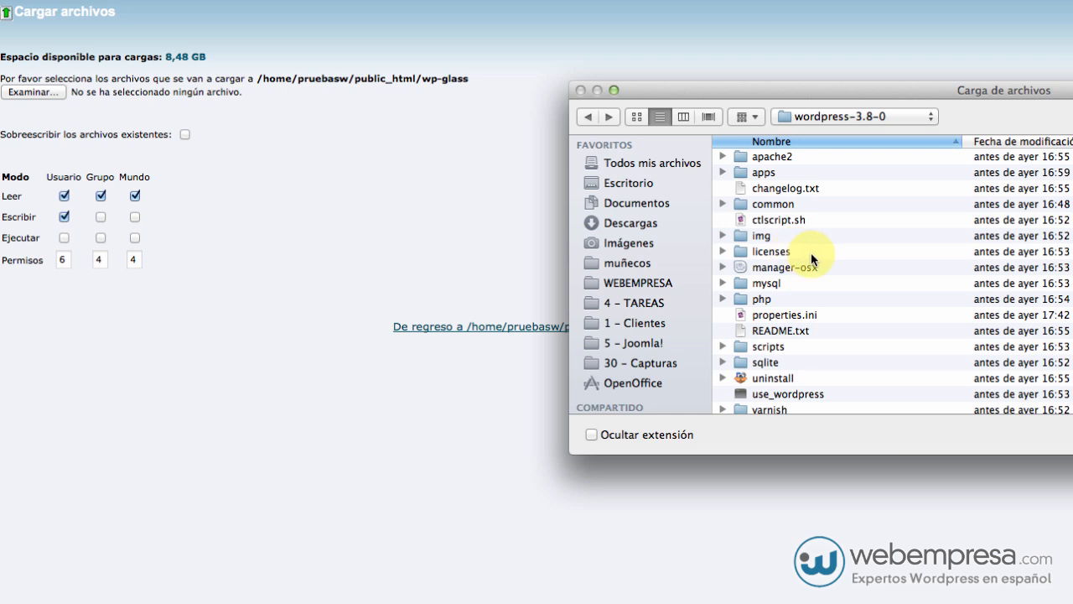
{"action": "double_click", "coordinate": [782, 172]}
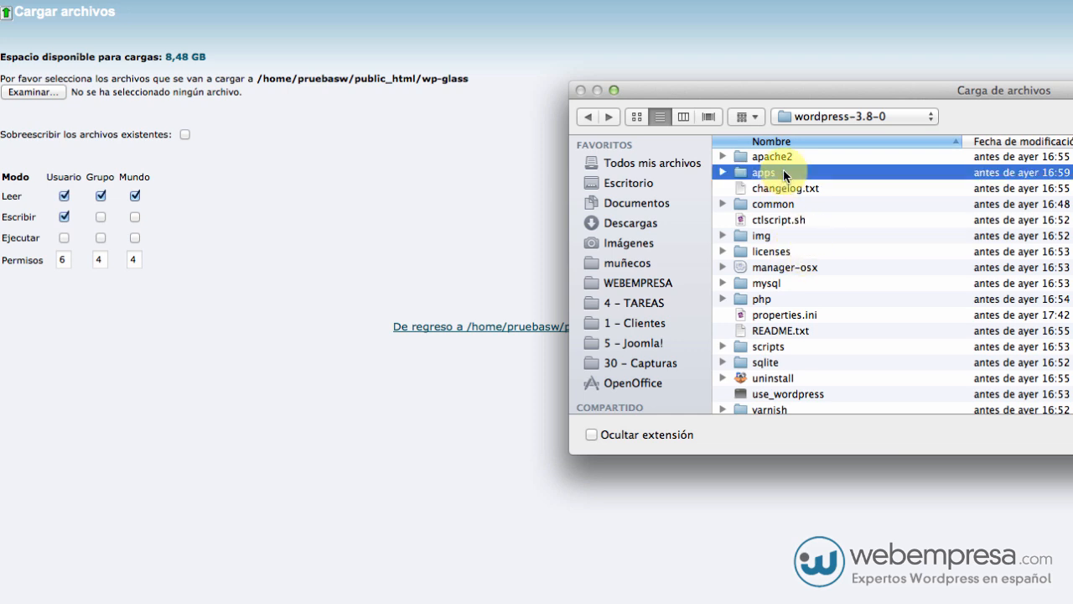
{"action": "double_click", "coordinate": [783, 172]}
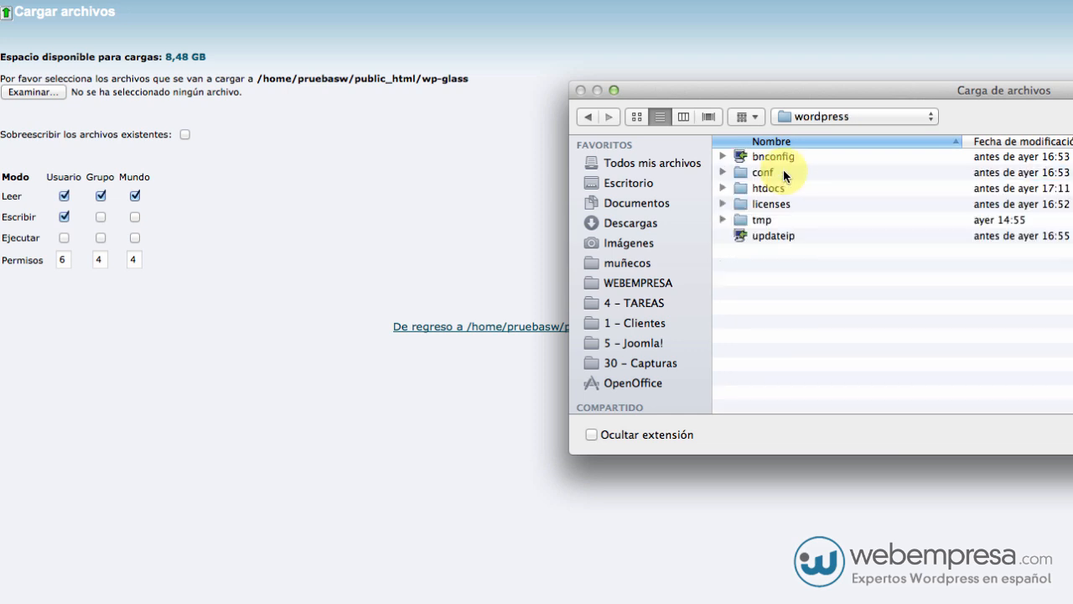
{"action": "left_click", "coordinate": [781, 188]}
{"action": "double_click", "coordinate": [781, 188]}
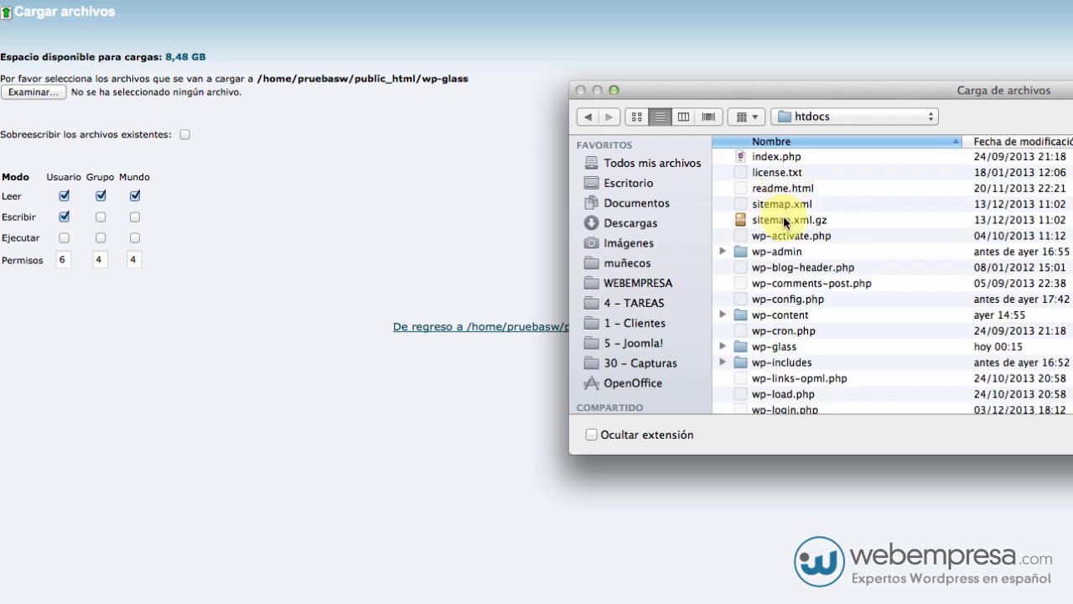
Step: Upload backup_2014-01-18_17-33_127.0.0.1:8080-sql-nodrop.tar from wp-glass/administrator/backups
{"action": "scroll", "coordinate": [790, 307], "scroll_direction": "down", "scroll_amount": 3}
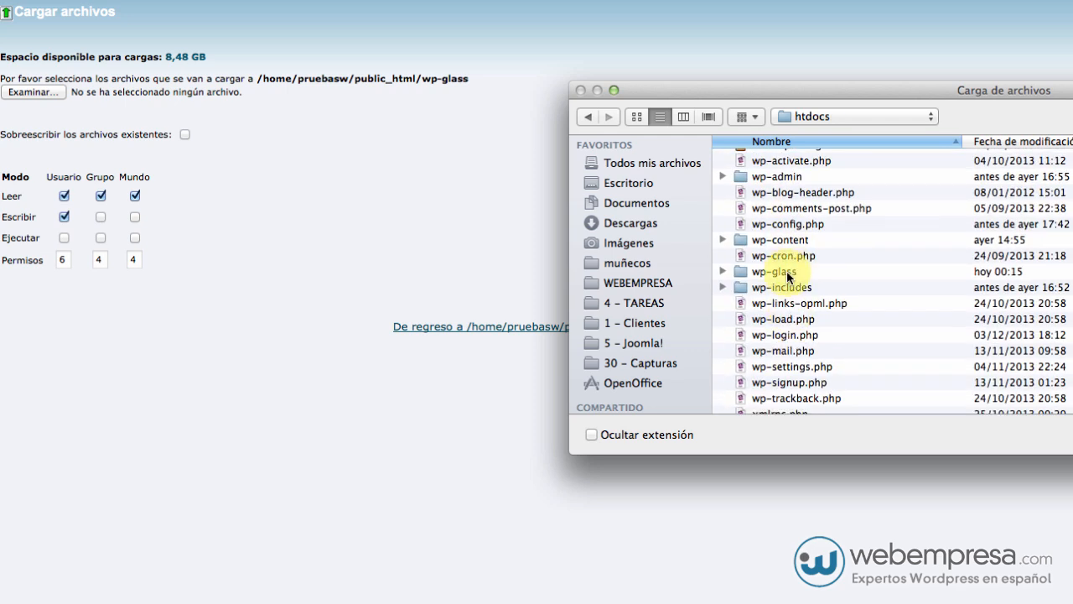
{"action": "double_click", "coordinate": [787, 272]}
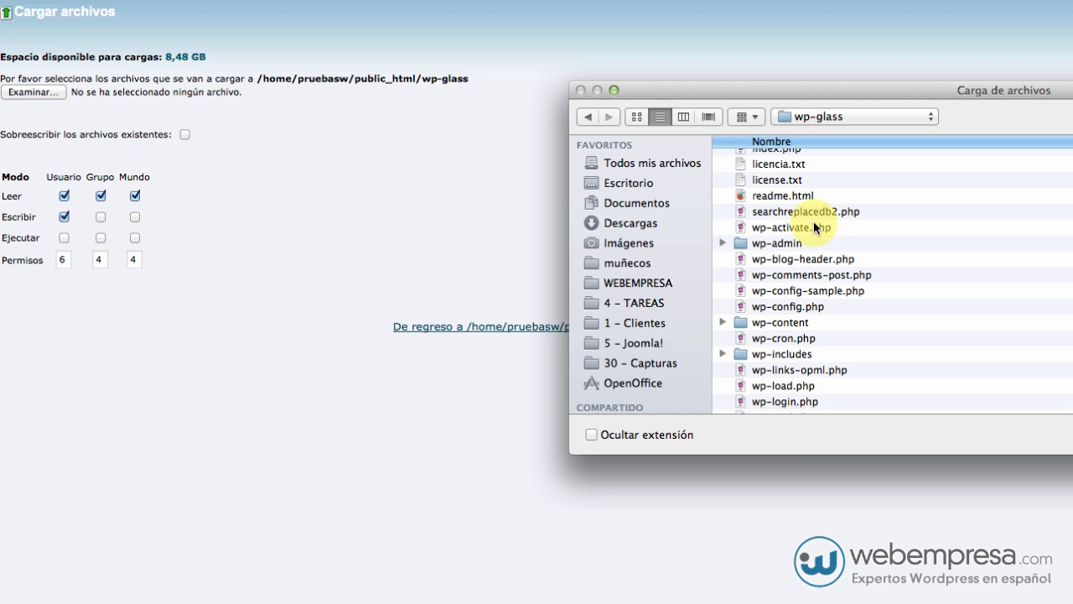
{"action": "scroll", "coordinate": [815, 226], "scroll_direction": "up", "scroll_amount": 3}
{"action": "left_click", "coordinate": [824, 172]}
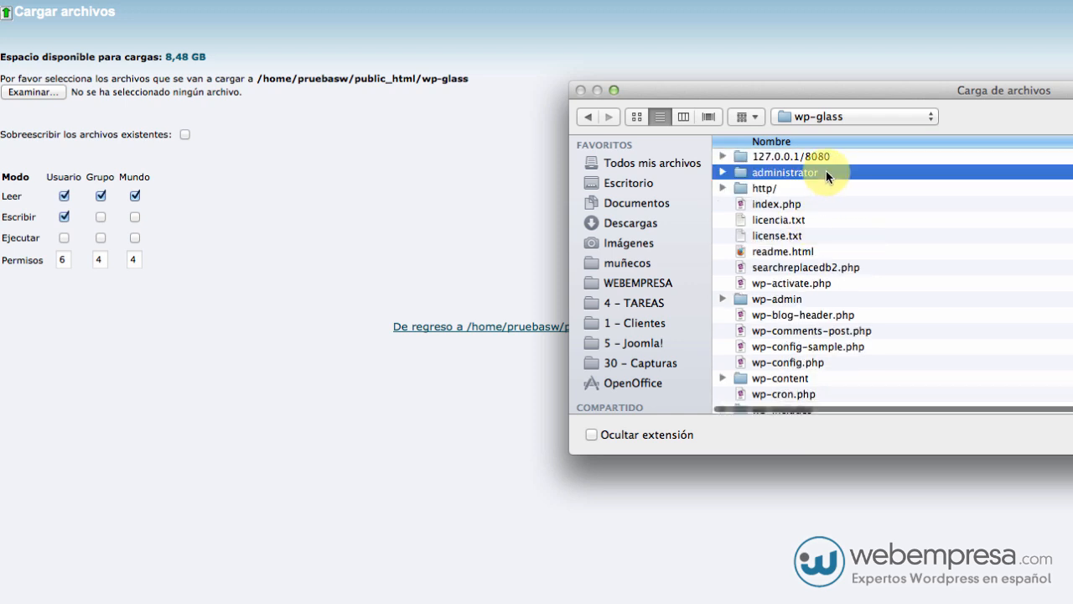
{"action": "double_click", "coordinate": [826, 172]}
{"action": "double_click", "coordinate": [798, 159]}
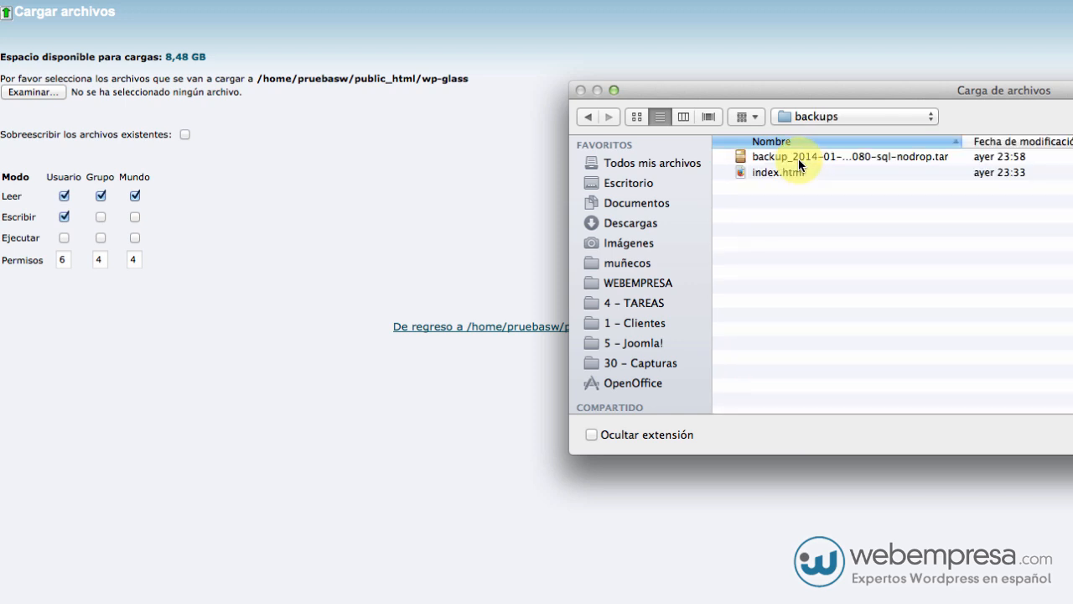
{"action": "left_click", "coordinate": [798, 158]}
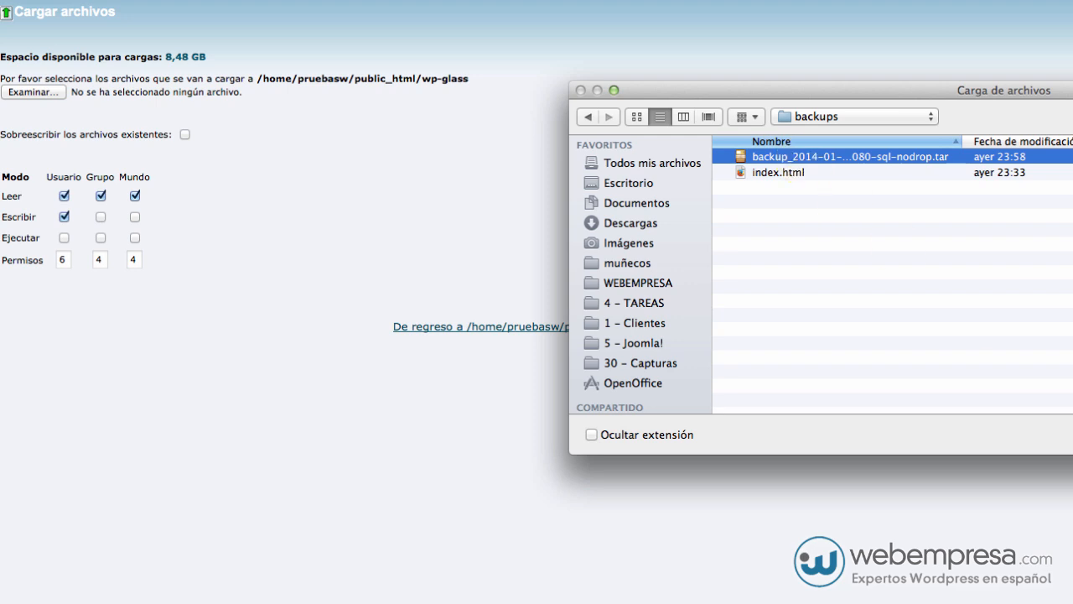
{"action": "key", "text": "Return"}
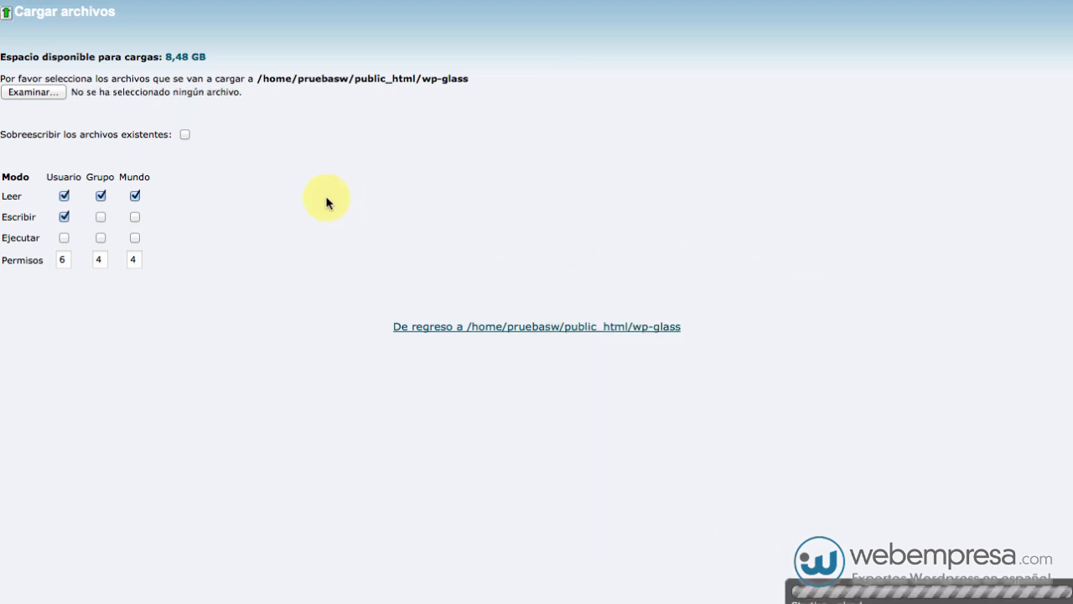
Step: In a new file picker, go up to local wp-glass and into the xcloner-backup-and-restore plugin folder
{"action": "left_click", "coordinate": [34, 90]}
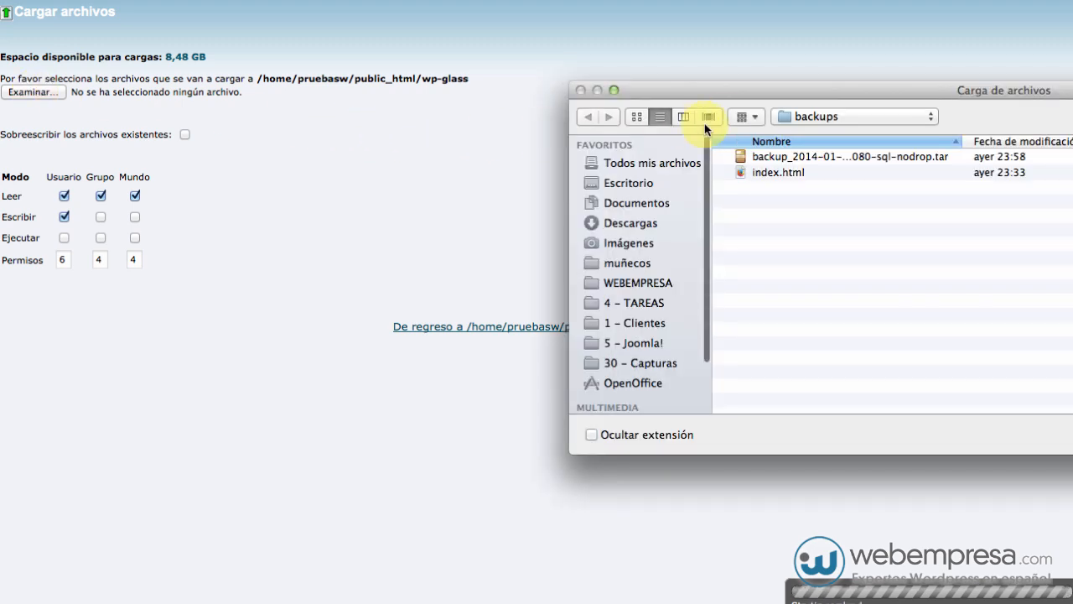
{"action": "left_click", "coordinate": [803, 116]}
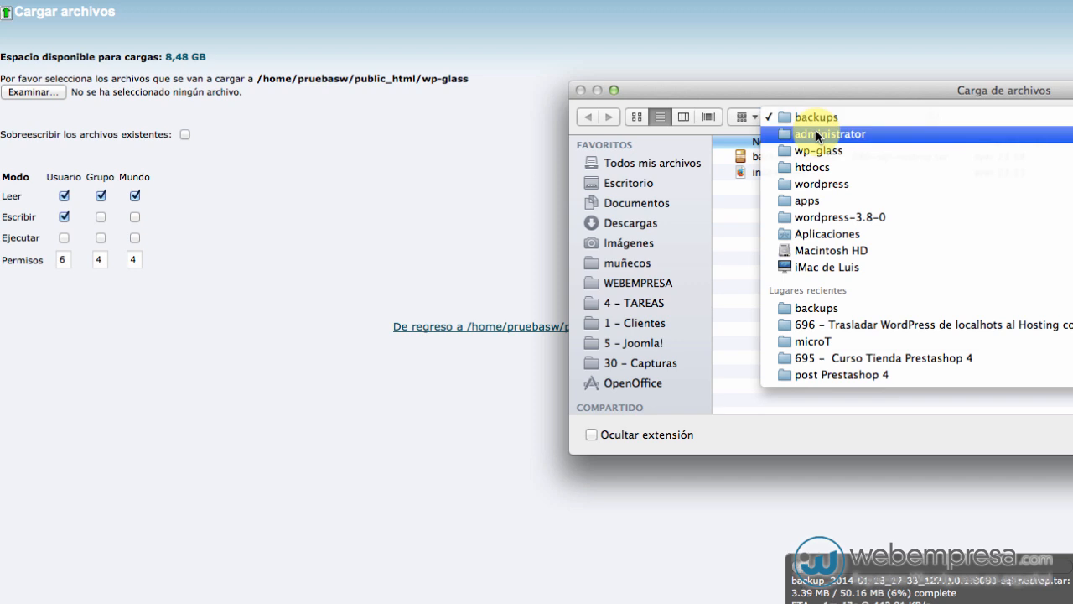
{"action": "left_click", "coordinate": [816, 132]}
{"action": "left_click", "coordinate": [813, 116]}
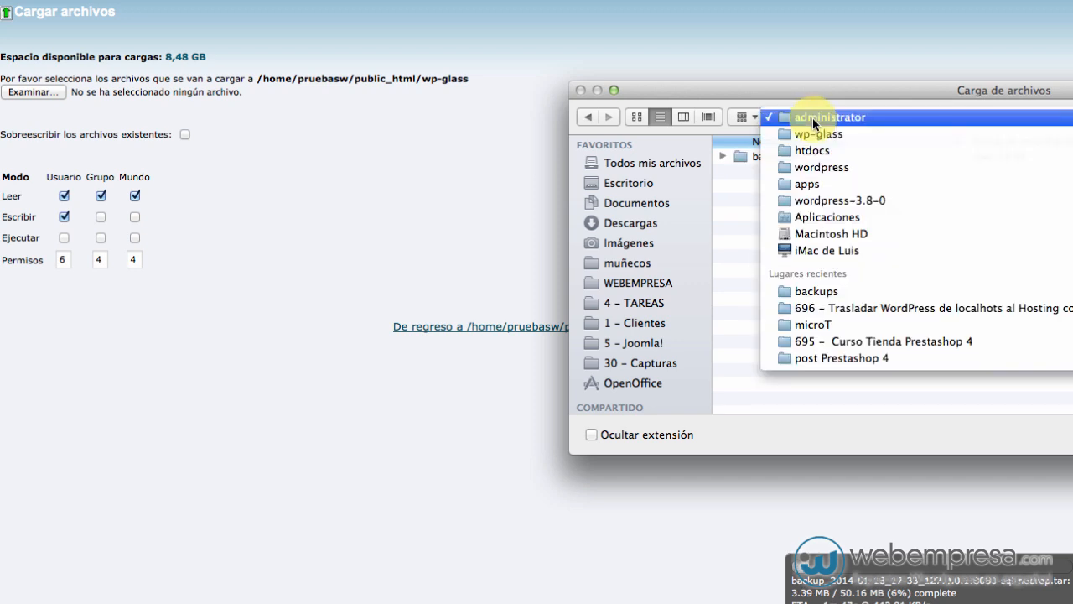
{"action": "left_click", "coordinate": [814, 132]}
{"action": "scroll", "coordinate": [834, 235], "scroll_direction": "down", "scroll_amount": 1}
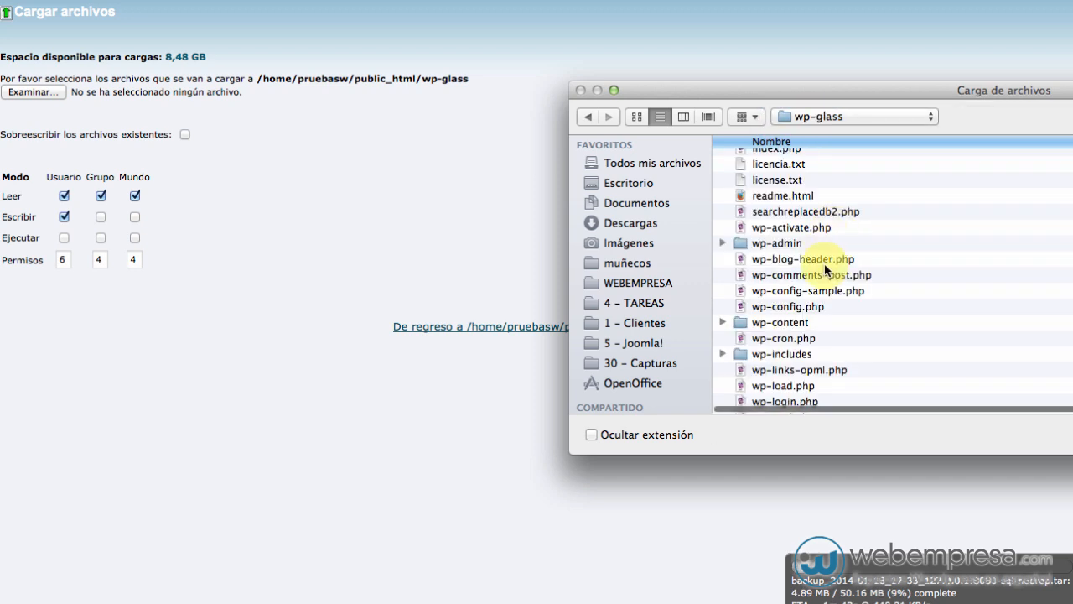
{"action": "double_click", "coordinate": [823, 322]}
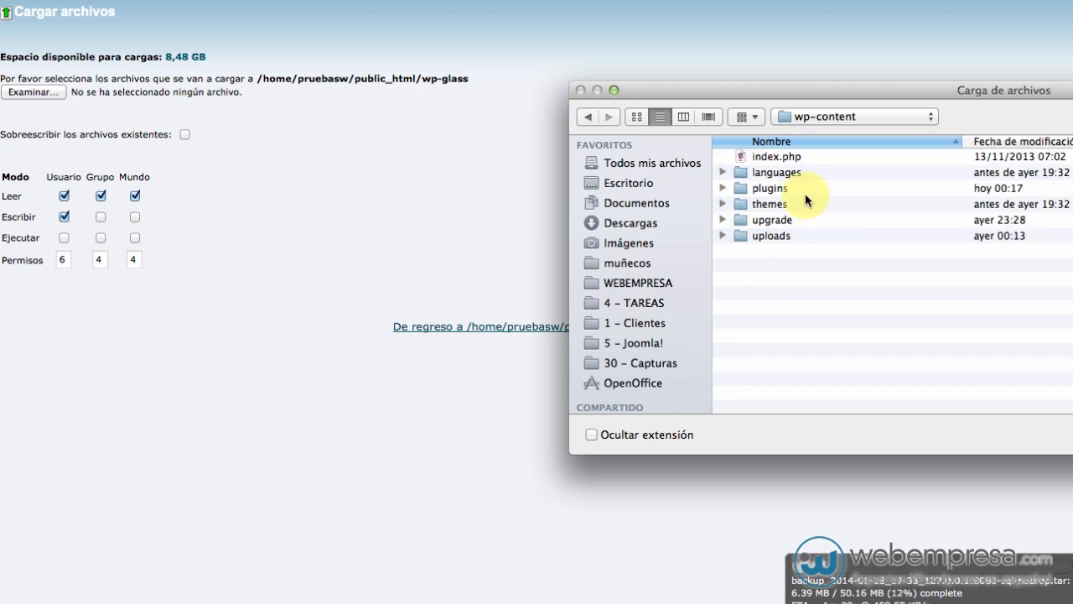
{"action": "double_click", "coordinate": [804, 187]}
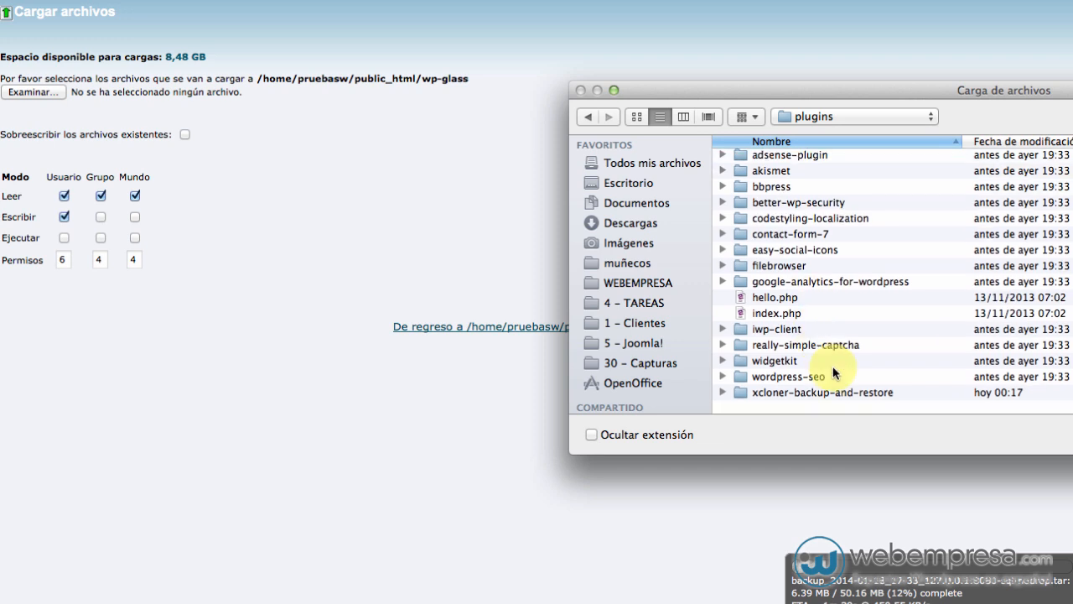
{"action": "double_click", "coordinate": [857, 394]}
Step: Upload TAR.php from the plugin's restore folder
{"action": "scroll", "coordinate": [829, 311], "scroll_direction": "down", "scroll_amount": 3}
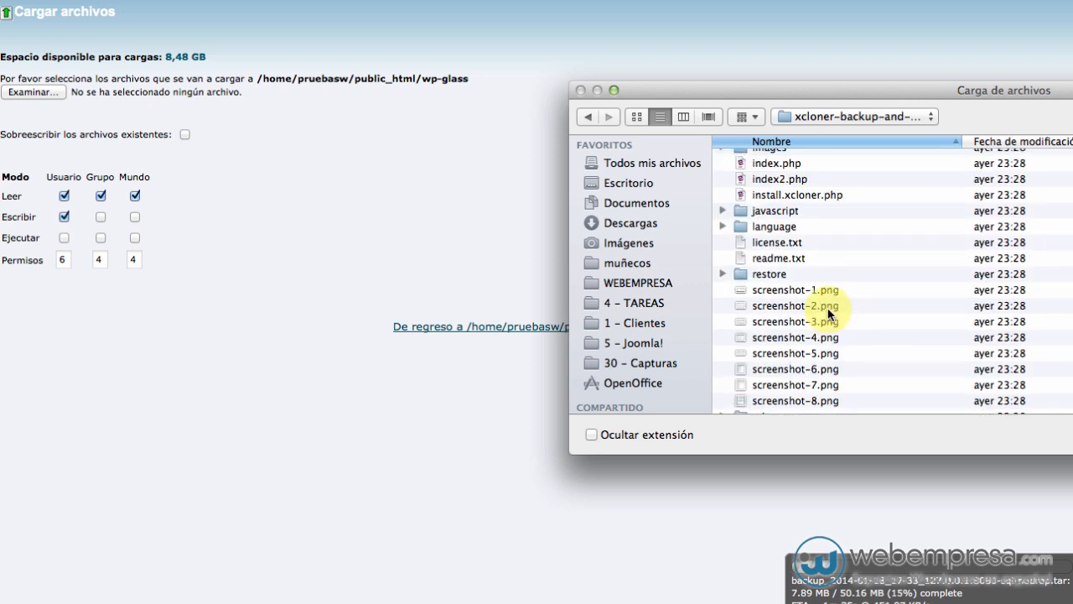
{"action": "scroll", "coordinate": [828, 312], "scroll_direction": "down", "scroll_amount": 2}
{"action": "double_click", "coordinate": [798, 197]}
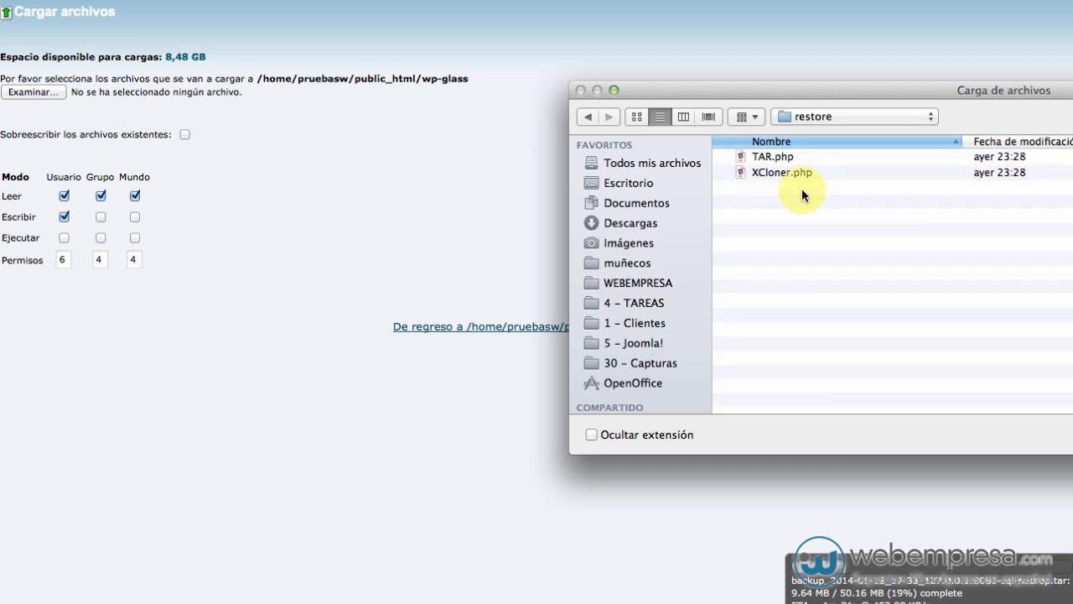
{"action": "left_click", "coordinate": [795, 157]}
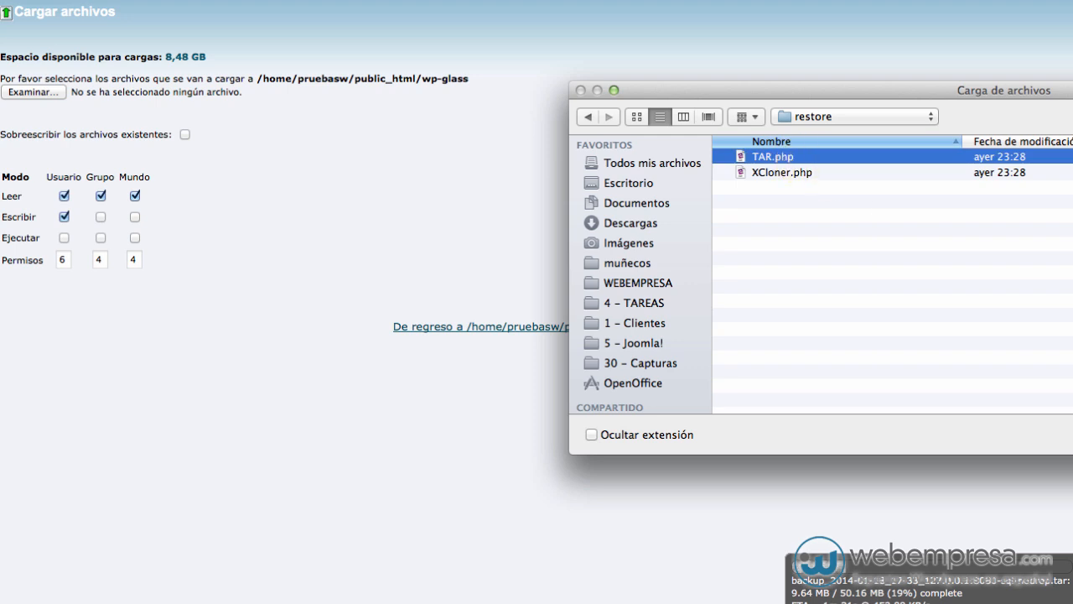
{"action": "key", "text": "Return"}
Step: Upload XCloner.php as well, then return to the file manager once uploads finish
{"action": "left_click", "coordinate": [41, 95]}
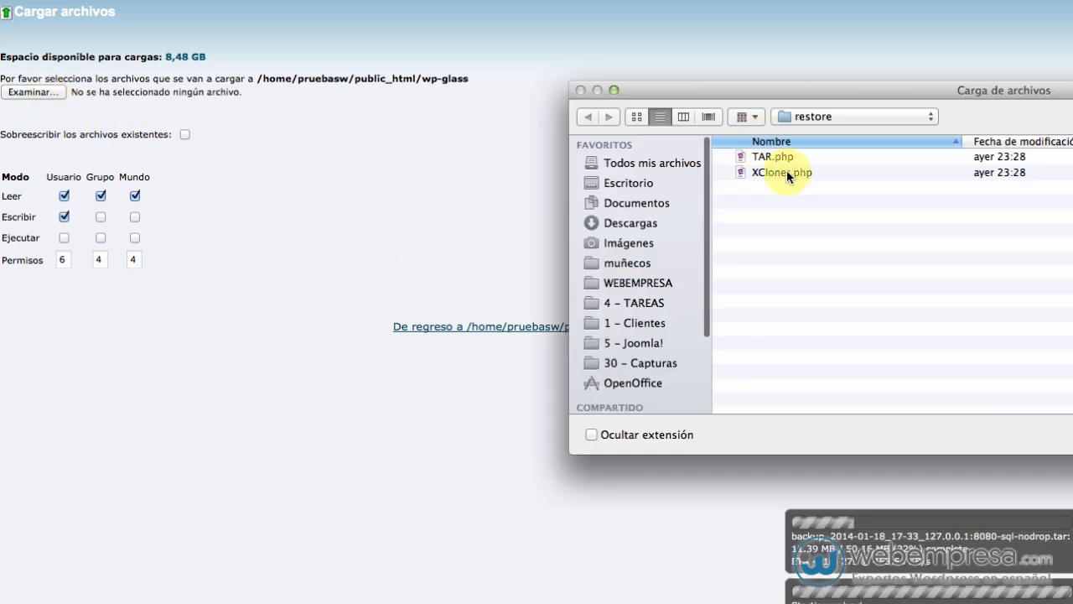
{"action": "left_click", "coordinate": [826, 172]}
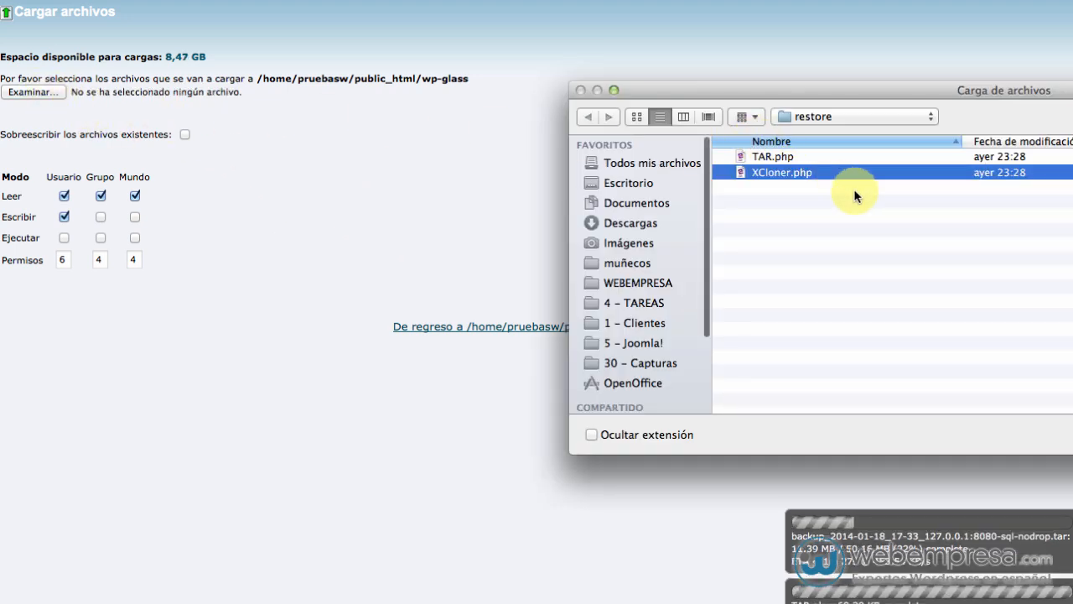
{"action": "double_click", "coordinate": [855, 174]}
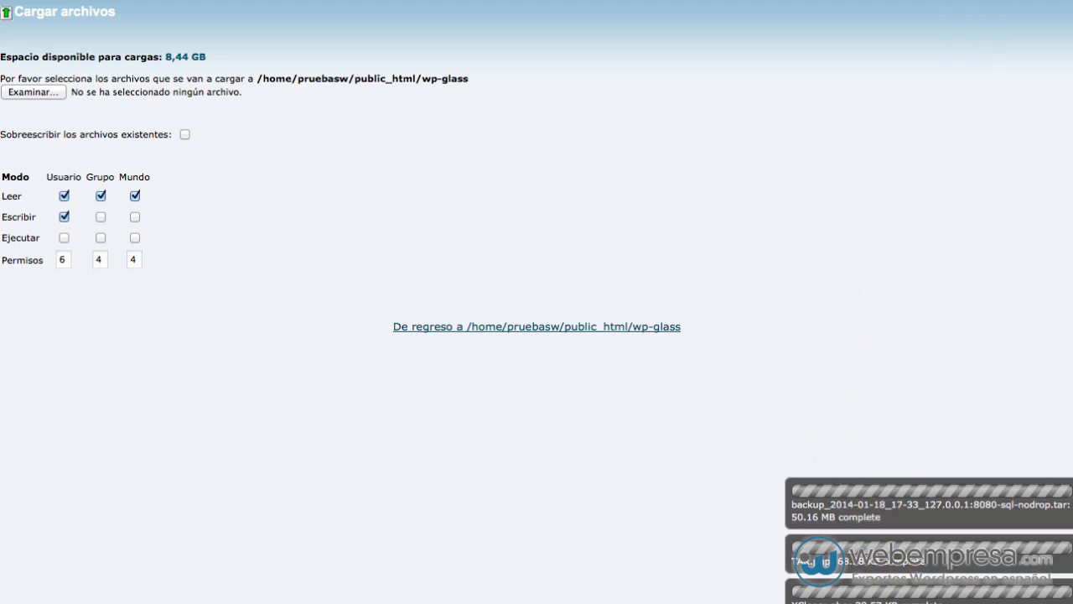
{"action": "key", "text": "super+w"}
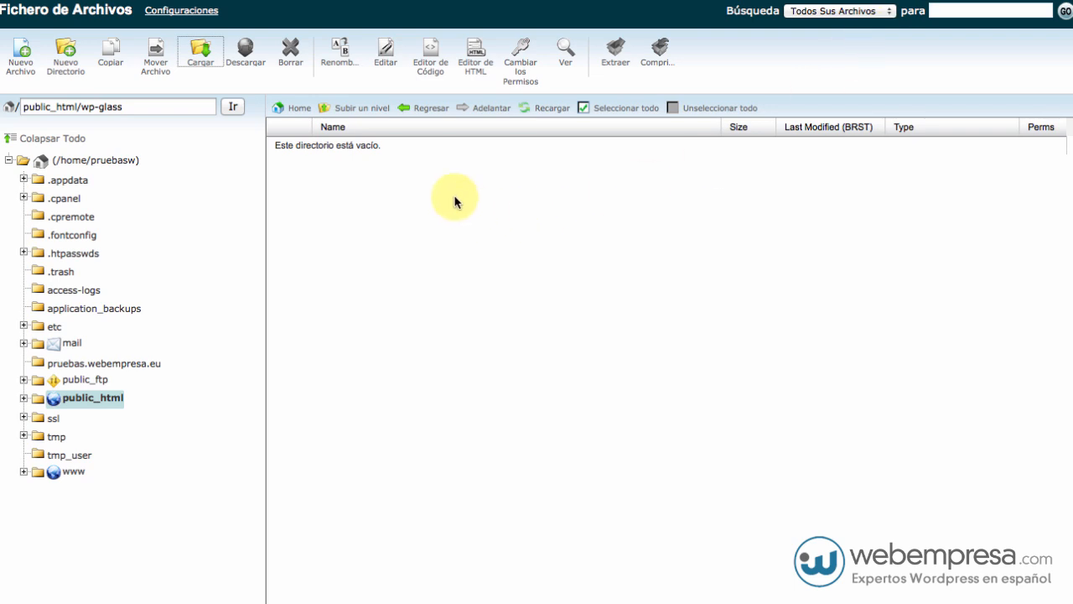
Step: Refresh wp-glass to show the 50.16 MB archive, TAR.php and XCloner.php, then open a new tab
{"action": "left_click", "coordinate": [538, 108]}
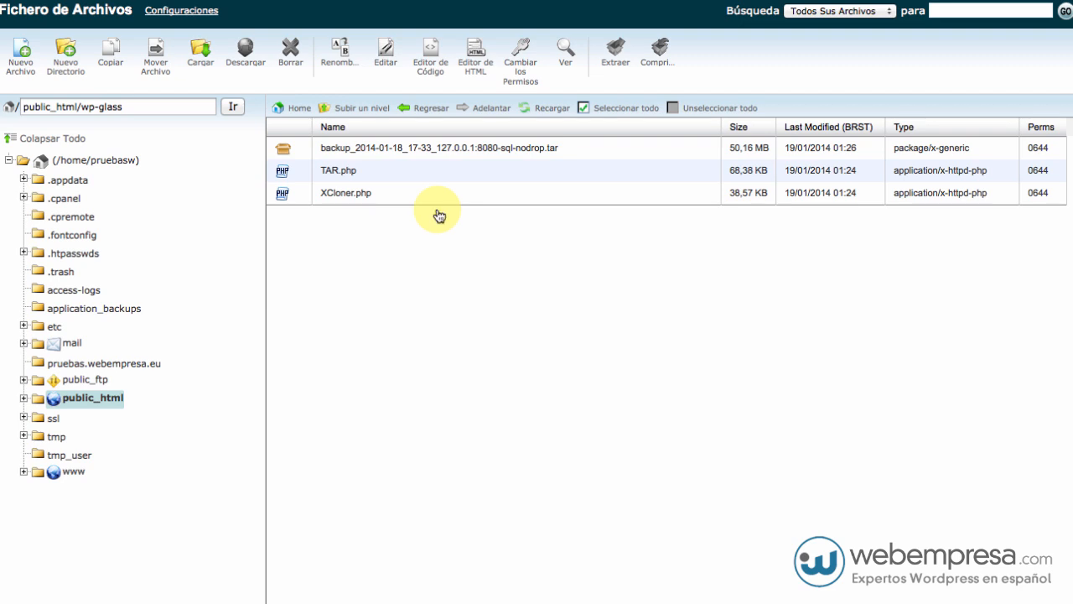
{"action": "key", "text": "super+t"}
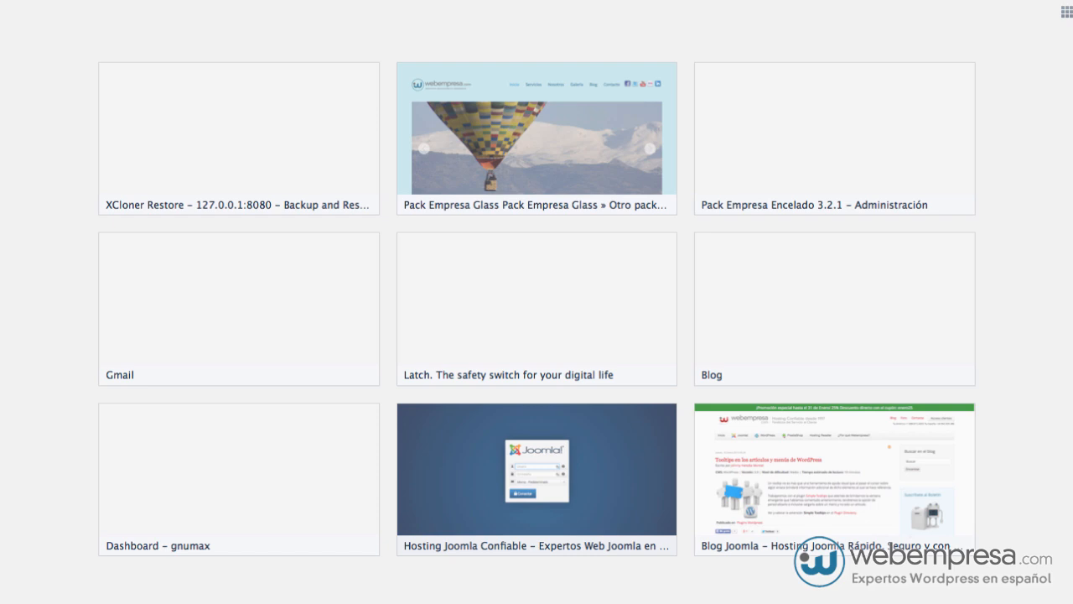
Step: Enter pruebas.webempresa.eu/wp in the address bar, then bring the Finder restore folder forward
{"action": "type", "text": "pruebas.webempresa.eu/wp"}
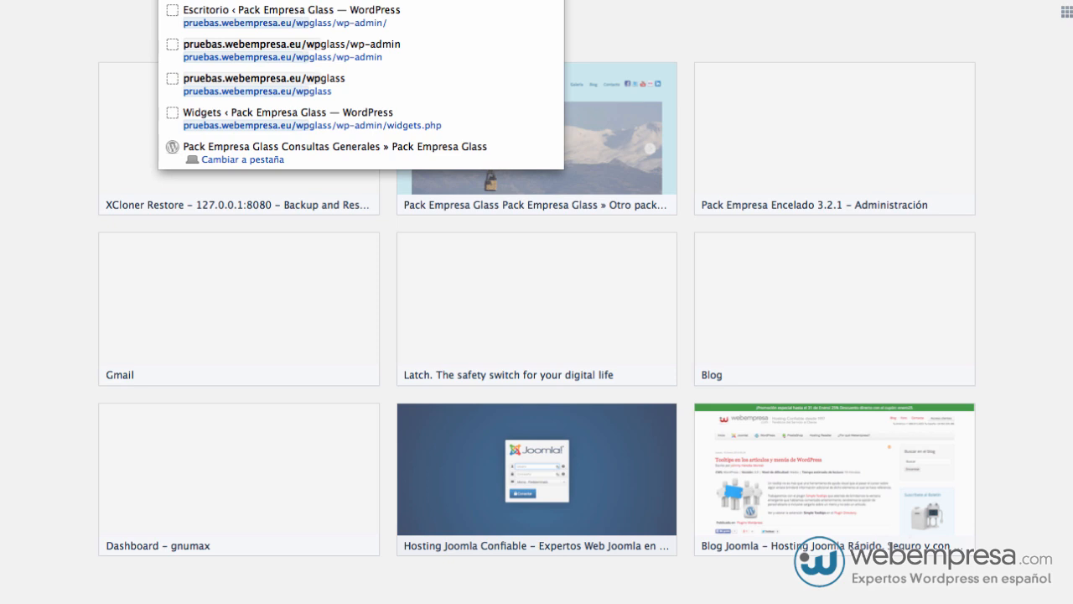
{"action": "key", "text": "Return"}
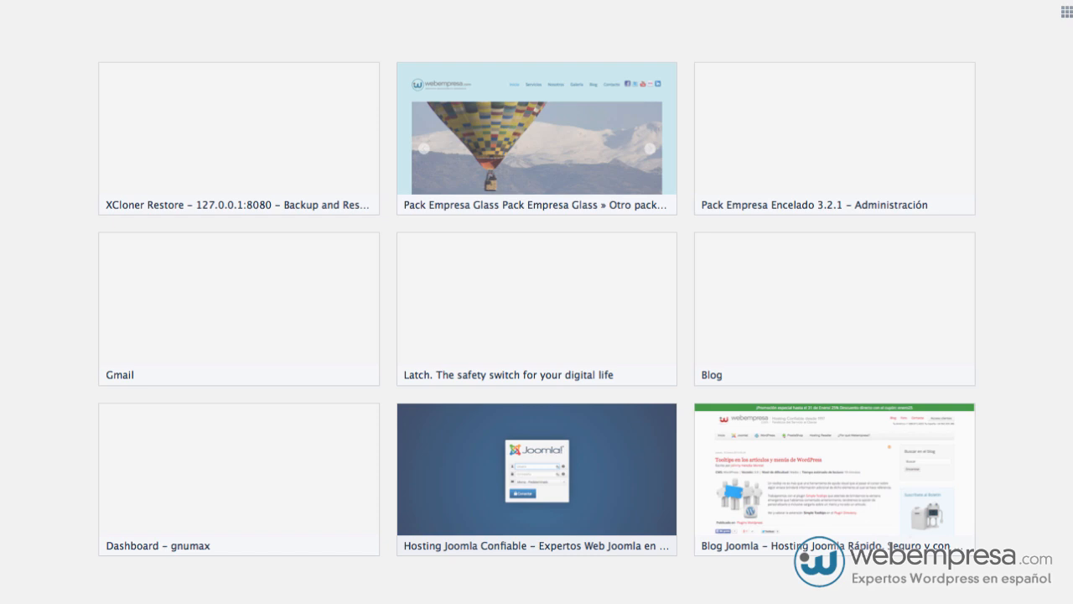
{"action": "key", "text": "super+Tab"}
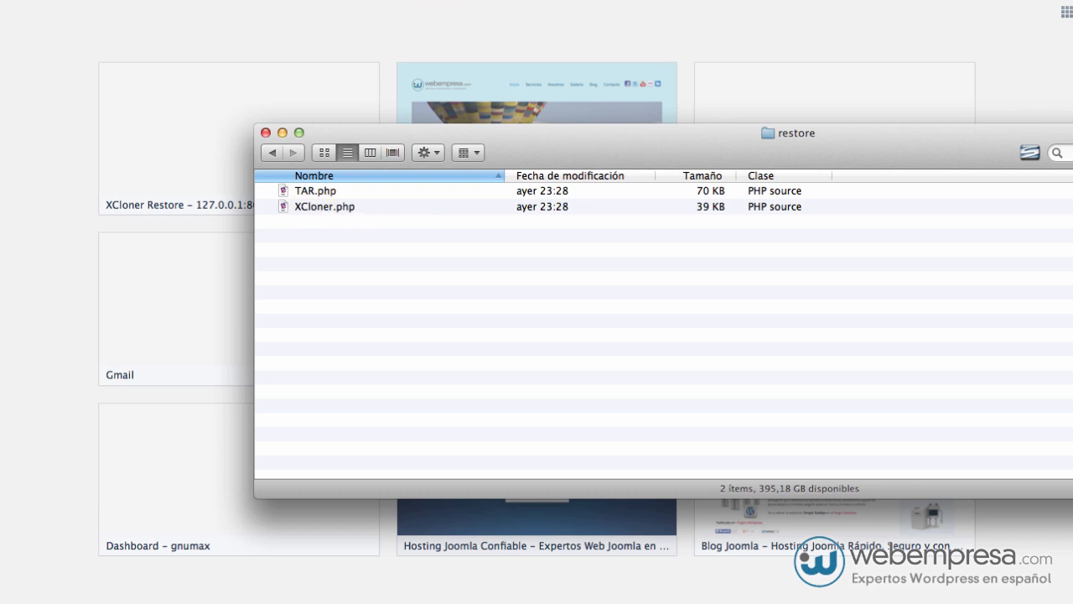
Step: Switch away from the Finder restore folder holding TAR.php and XCloner.php
{"action": "key", "text": "super+Tab"}
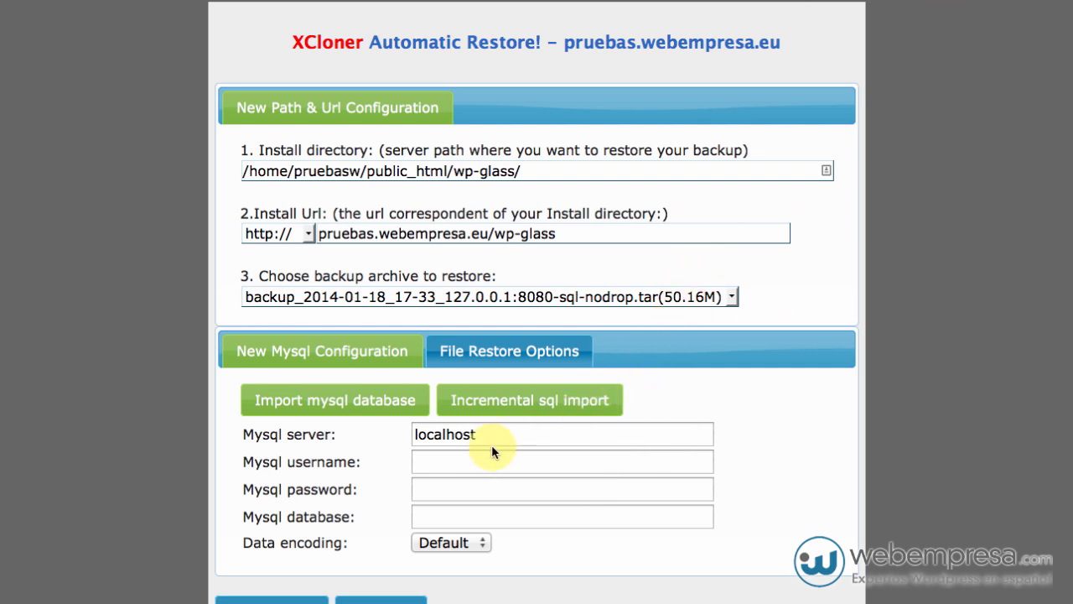
Step: Leave XCloner's MySQL server field as is and bring up cPanel's Databases section
{"action": "double_click", "coordinate": [439, 436]}
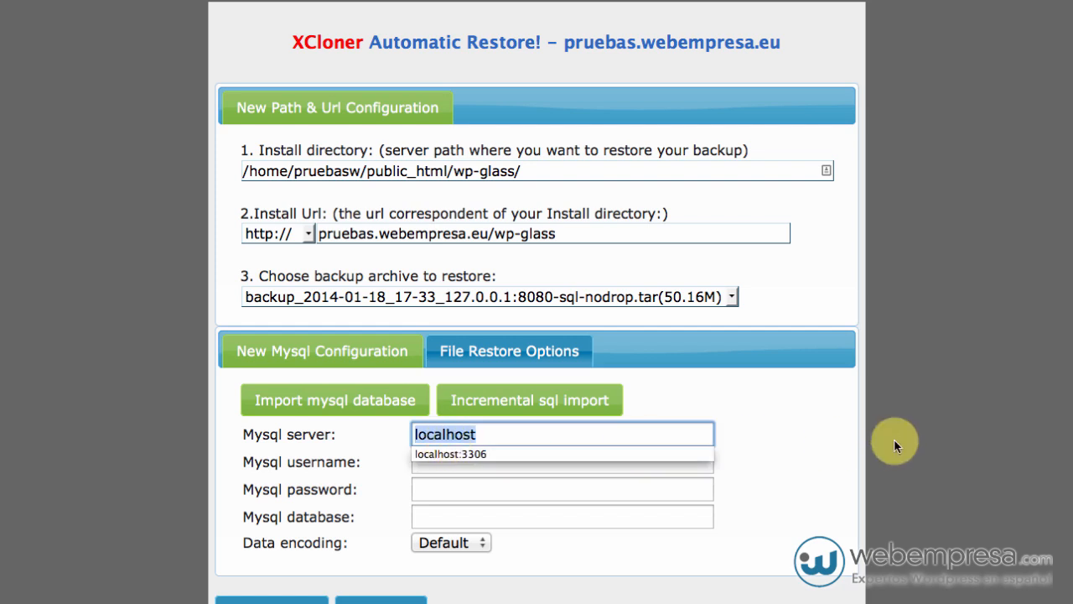
{"action": "left_click", "coordinate": [852, 445]}
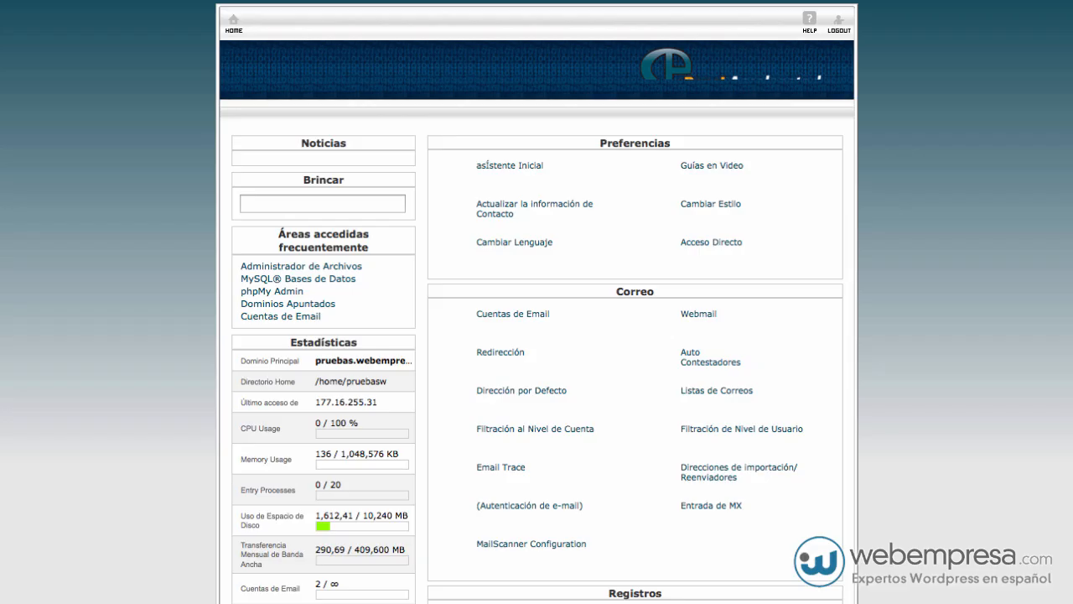
{"action": "scroll", "coordinate": [505, 272], "scroll_direction": "down", "scroll_amount": 6}
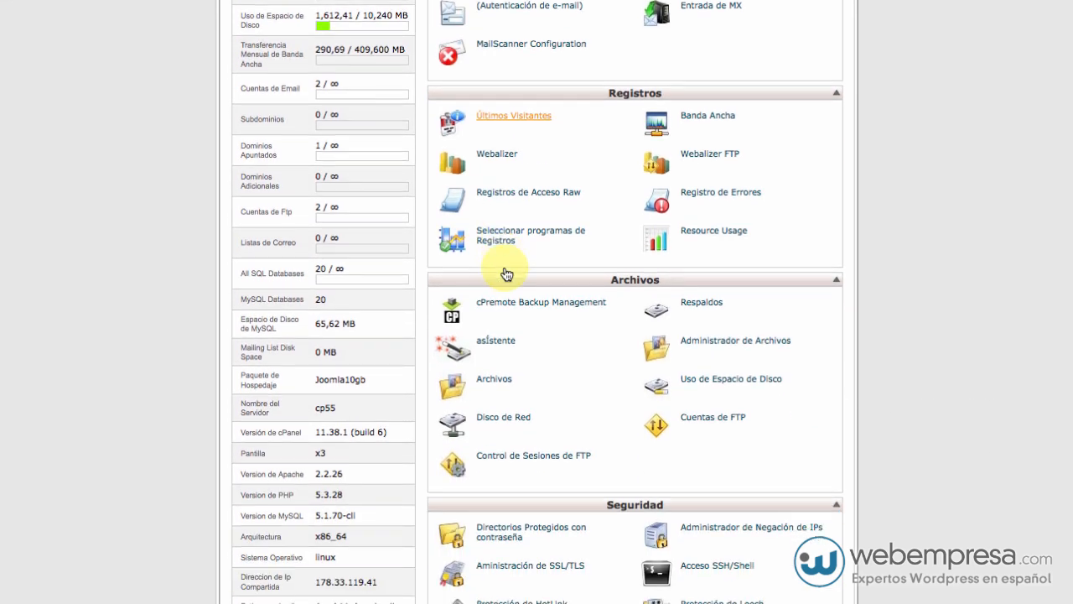
{"action": "scroll", "coordinate": [587, 336], "scroll_direction": "down", "scroll_amount": 6}
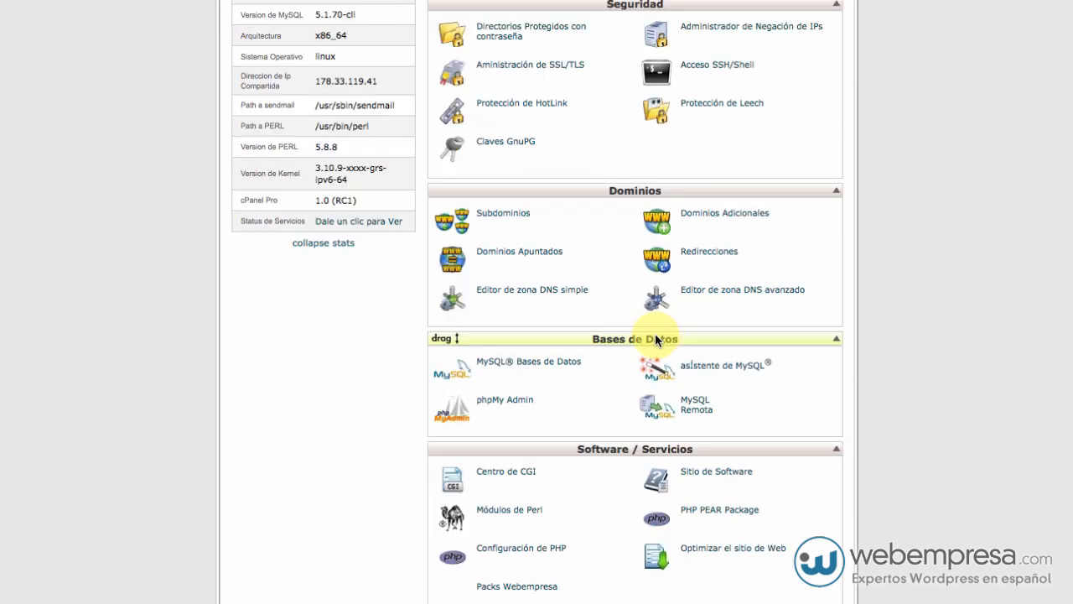
Step: Create a new cPanel MySQL database named wpglass (pruebasw_wpglass)
{"action": "left_click", "coordinate": [541, 363]}
{"action": "left_click", "coordinate": [481, 302]}
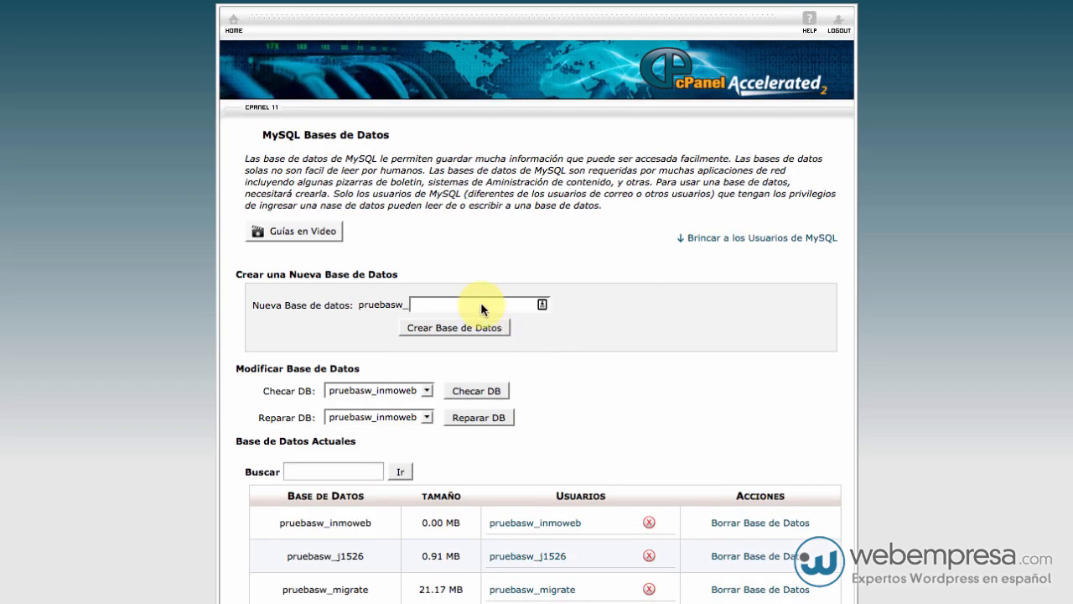
{"action": "type", "text": "wpglass"}
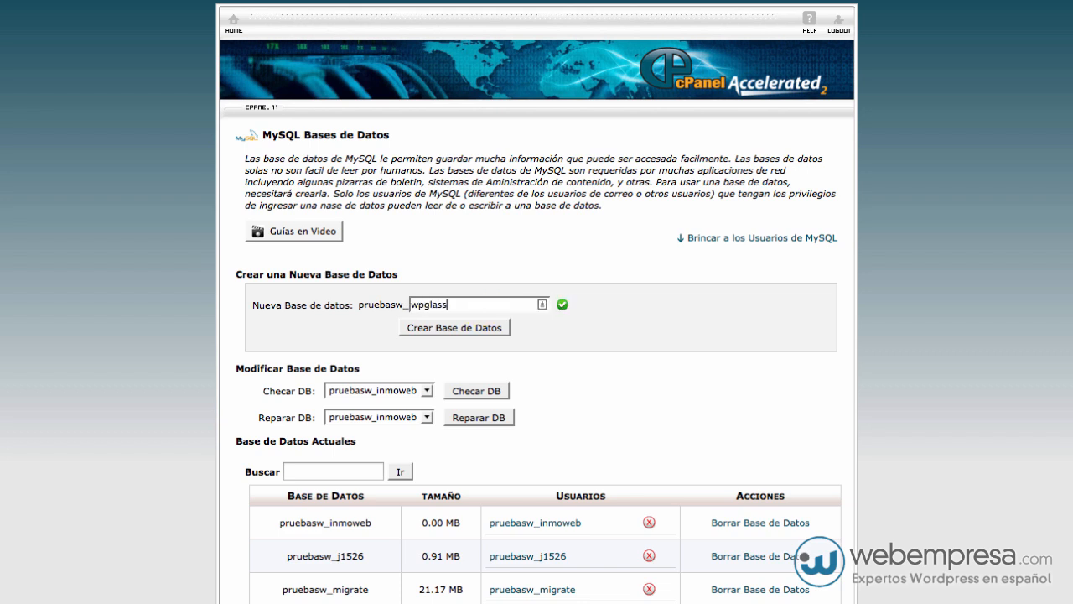
{"action": "left_click", "coordinate": [465, 327]}
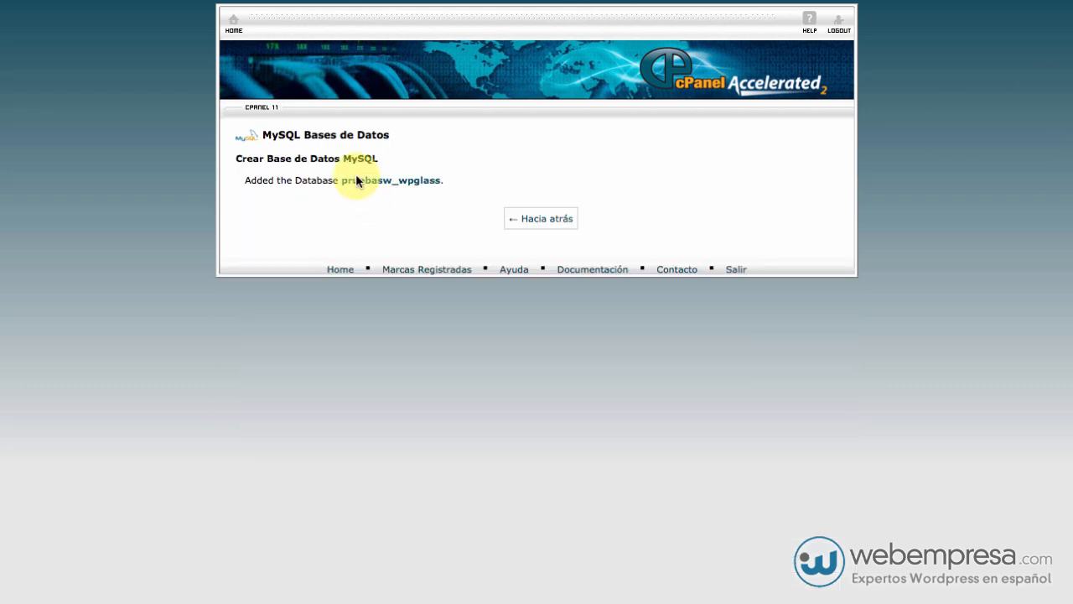
Step: Copy pruebasw_wpglass into XCloner's MySQL username and MySQL database fields
{"action": "left_click_drag", "start_coordinate": [360, 182], "coordinate": [441, 182]}
{"action": "key", "text": "super+c"}
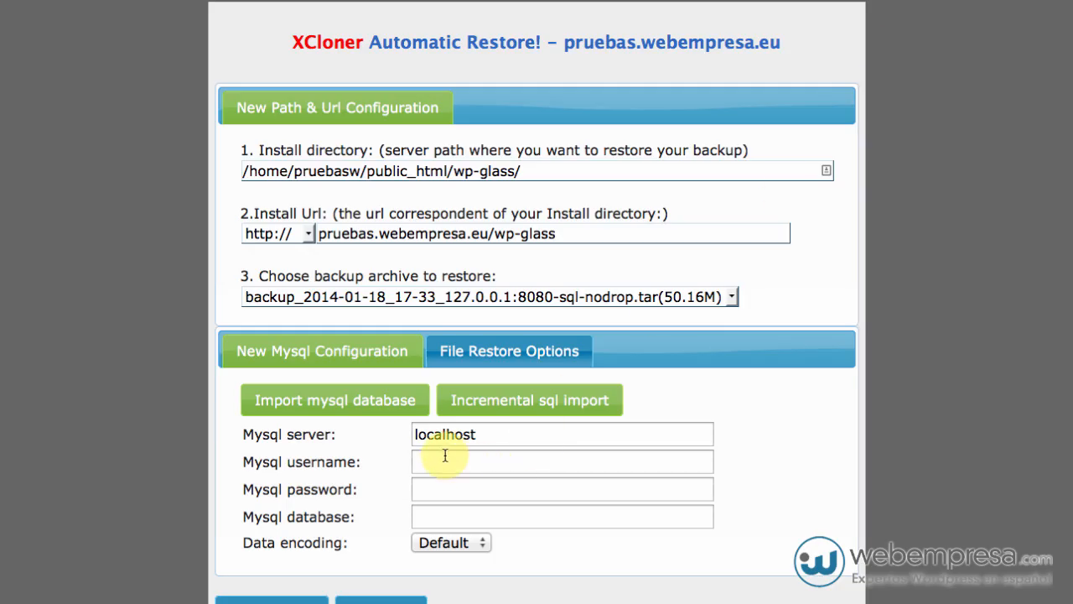
{"action": "left_click", "coordinate": [443, 462]}
{"action": "key", "text": "super+v"}
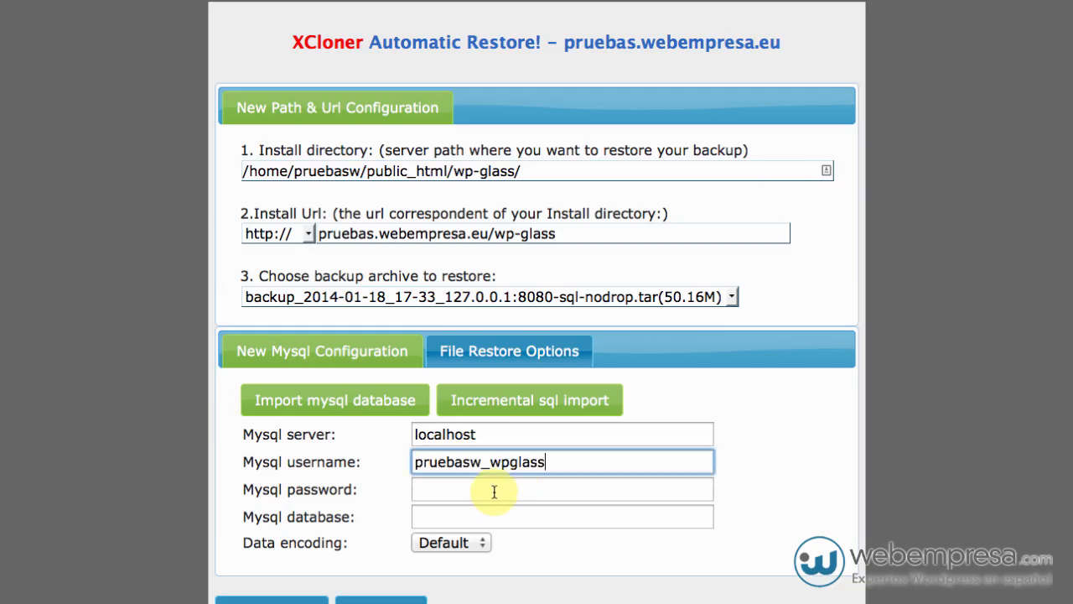
{"action": "left_click", "coordinate": [467, 516]}
{"action": "key", "text": "super+v"}
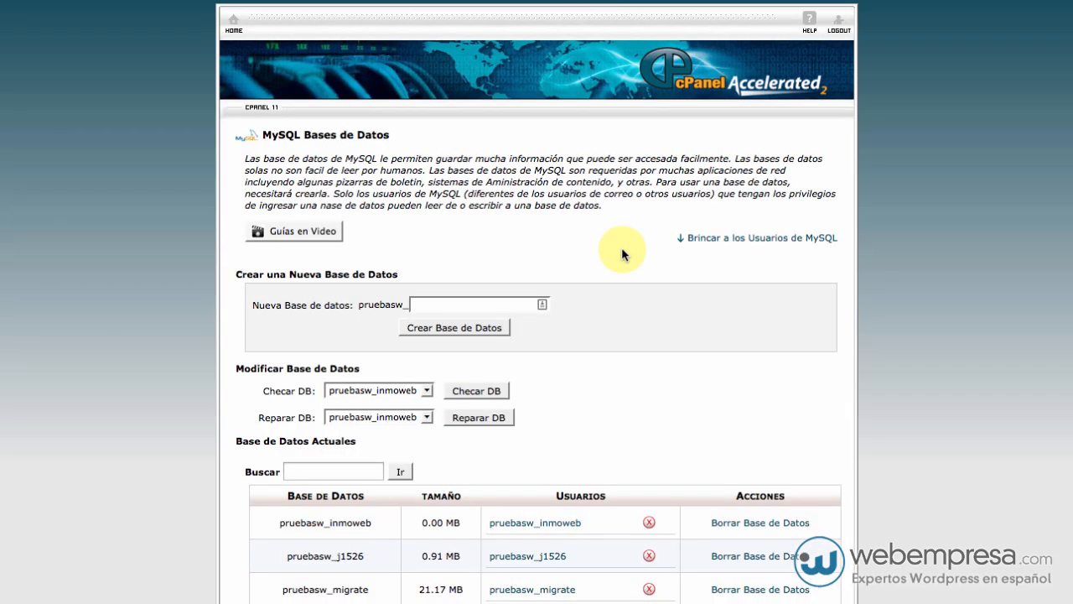
Step: Enter username wpglass and a strong password, twice, under MySQL Usuarios
{"action": "scroll", "coordinate": [621, 253], "scroll_direction": "down", "scroll_amount": 10}
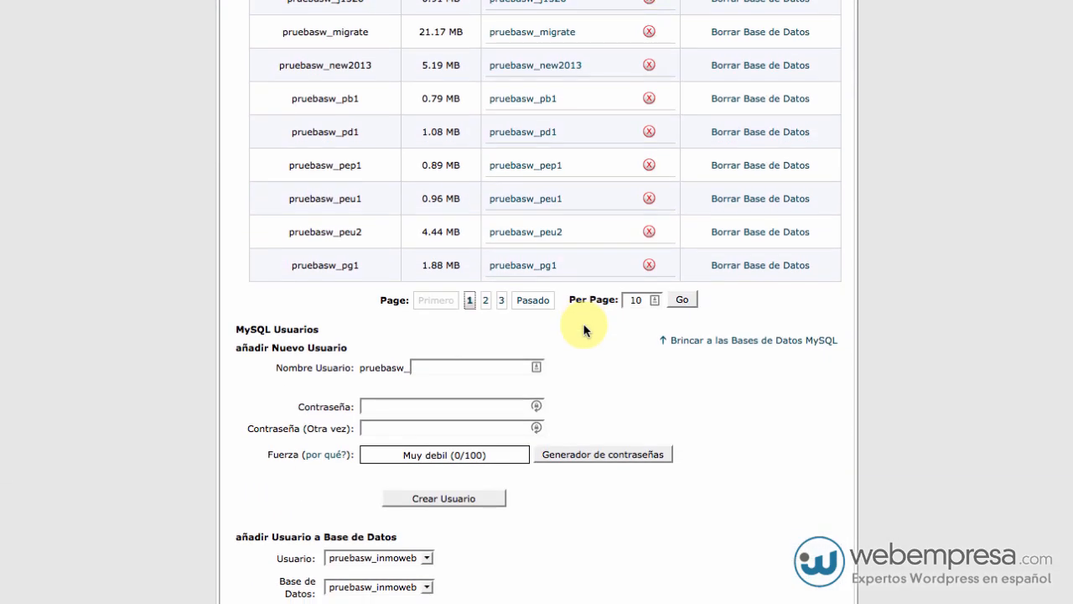
{"action": "scroll", "coordinate": [585, 331], "scroll_direction": "down", "scroll_amount": 1}
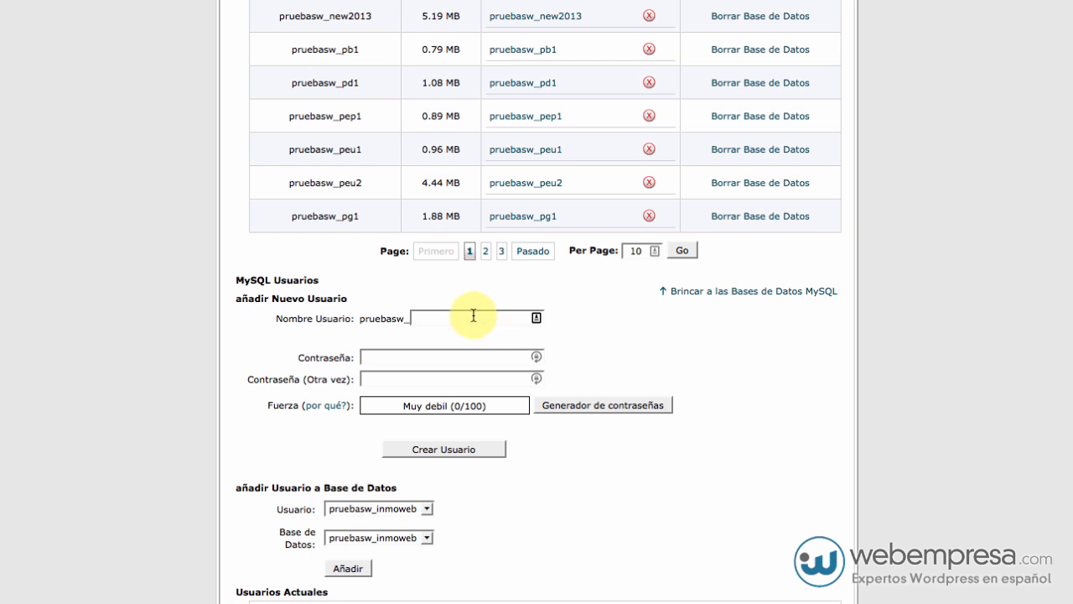
{"action": "type", "text": "wpglass"}
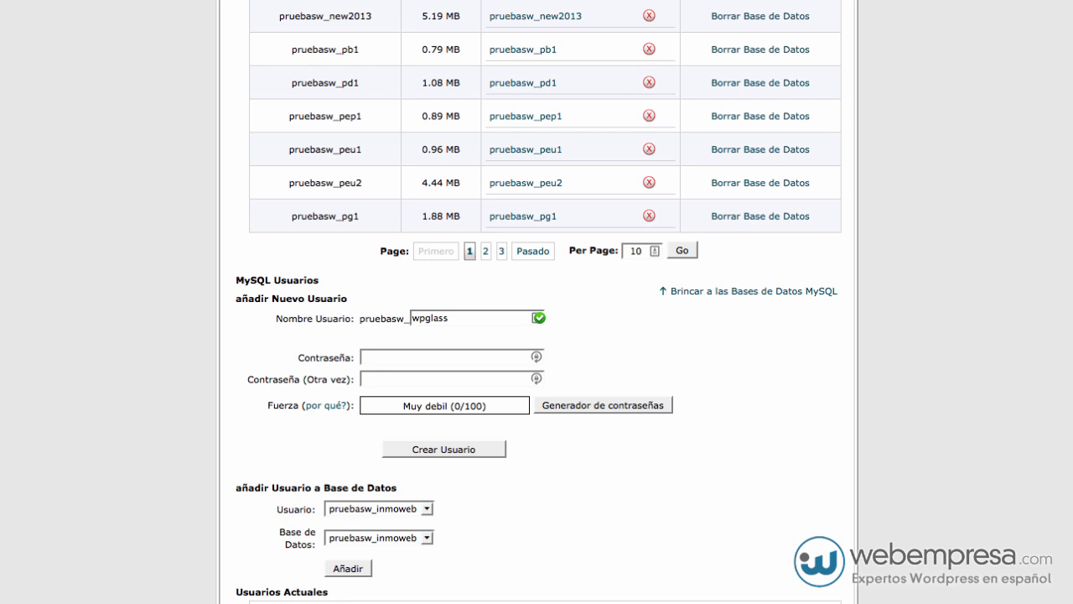
{"action": "left_click", "coordinate": [466, 357]}
{"action": "key", "text": "super+v"}
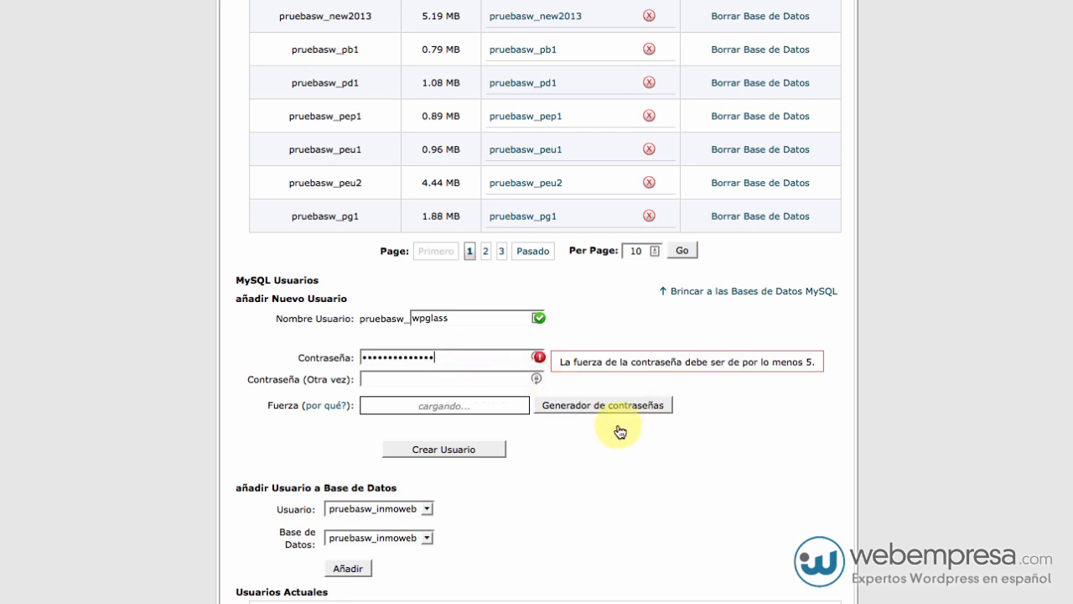
{"action": "left_click", "coordinate": [445, 379]}
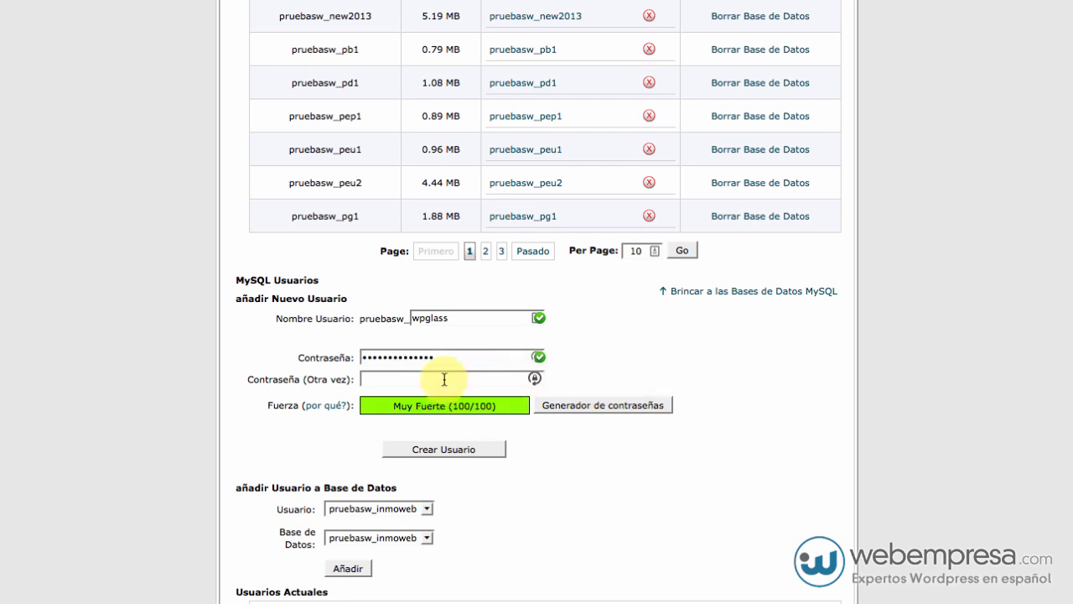
{"action": "key", "text": "super+v"}
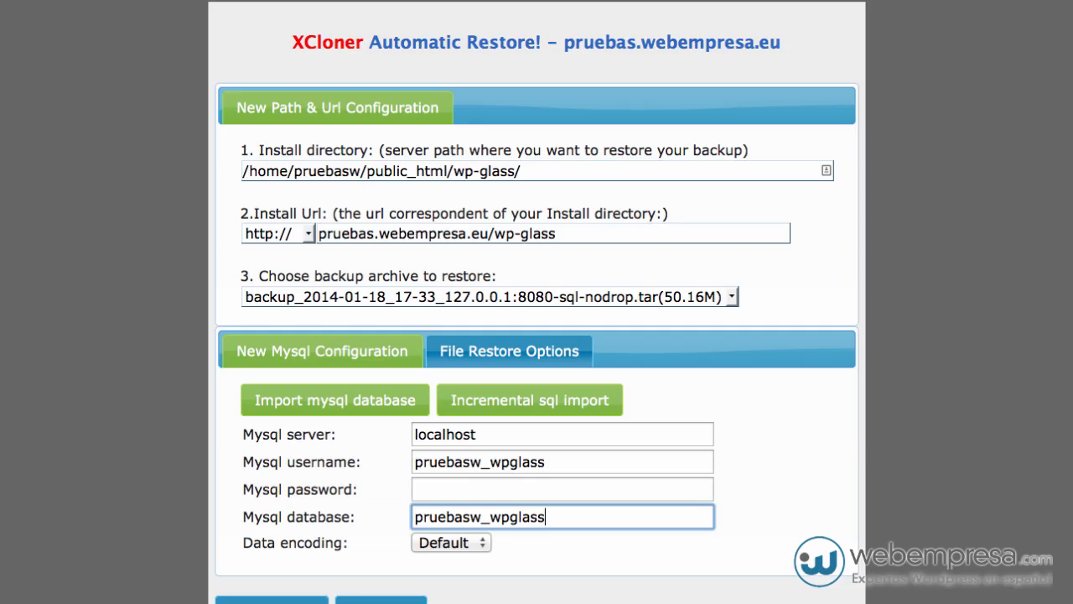
Step: Paste the same password into XCloner's MySQL password field and create user pruebasw_wpglass
{"action": "left_click", "coordinate": [500, 488]}
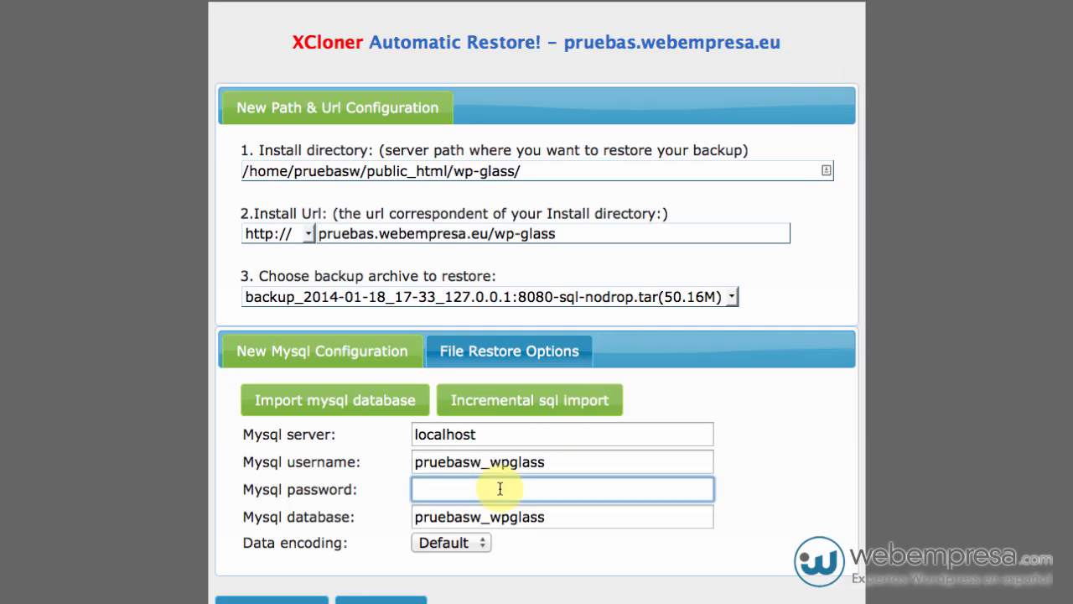
{"action": "key", "text": "super+v"}
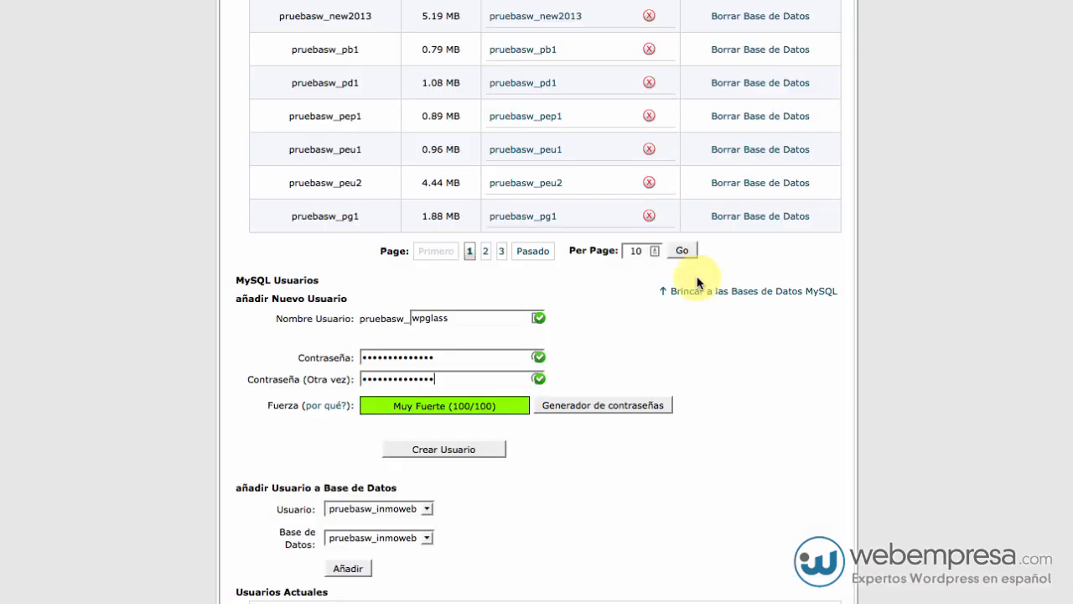
{"action": "left_click", "coordinate": [447, 451]}
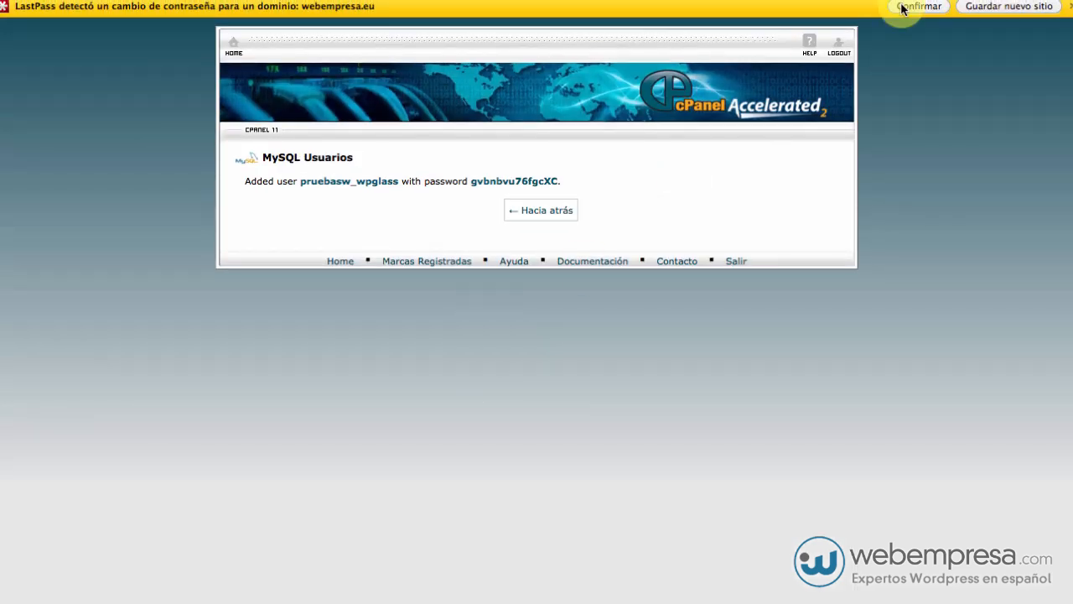
{"action": "left_click", "coordinate": [1069, 6]}
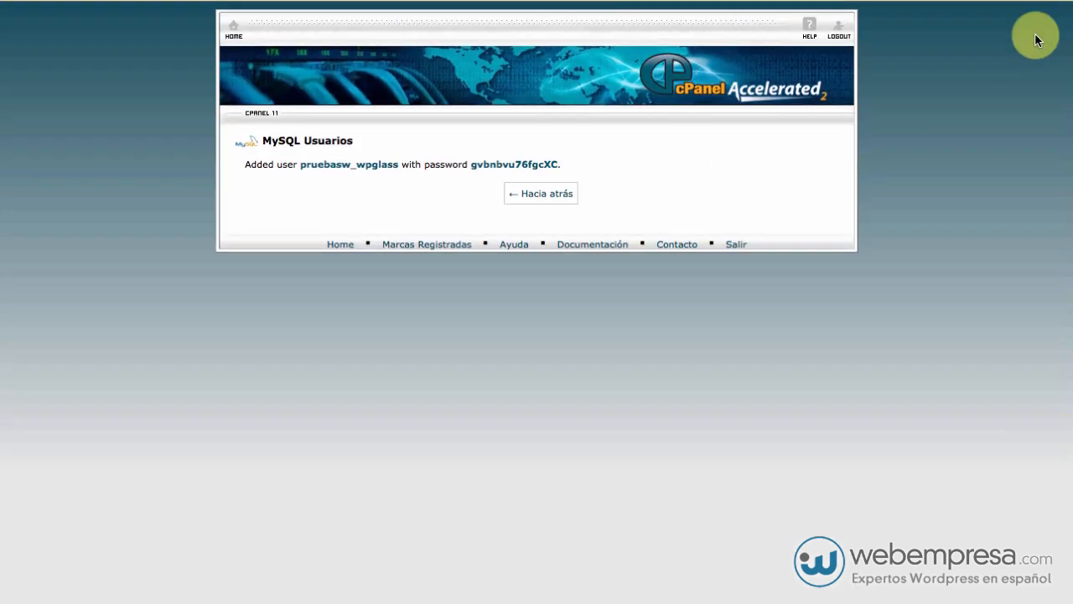
Step: Add user pruebasw_wpglass to database pruebasw_wpglass
{"action": "left_click", "coordinate": [543, 191]}
{"action": "scroll", "coordinate": [527, 225], "scroll_direction": "down", "scroll_amount": 10}
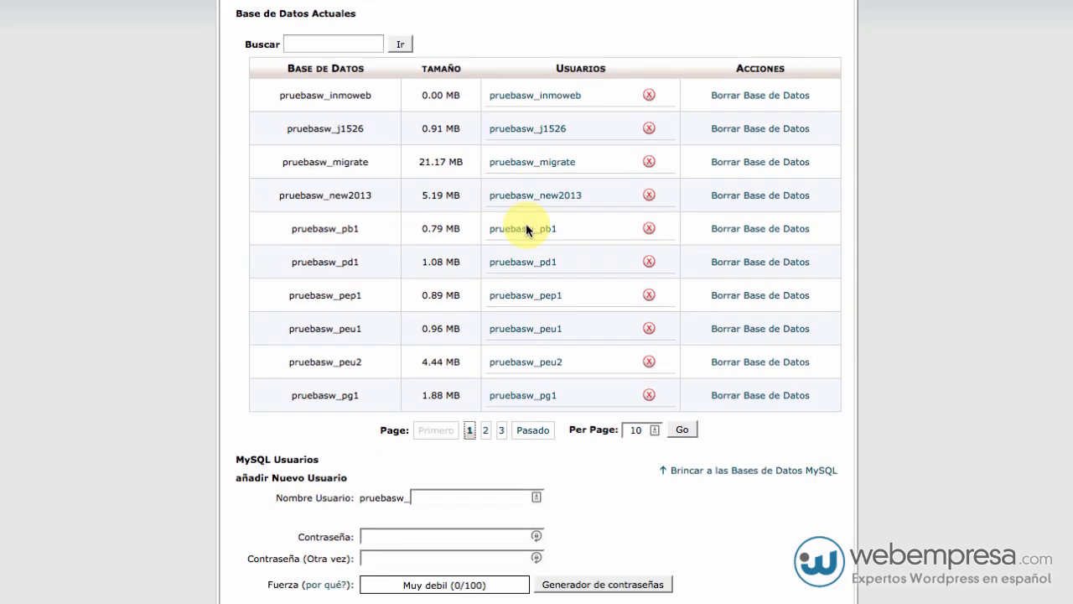
{"action": "left_click", "coordinate": [400, 328]}
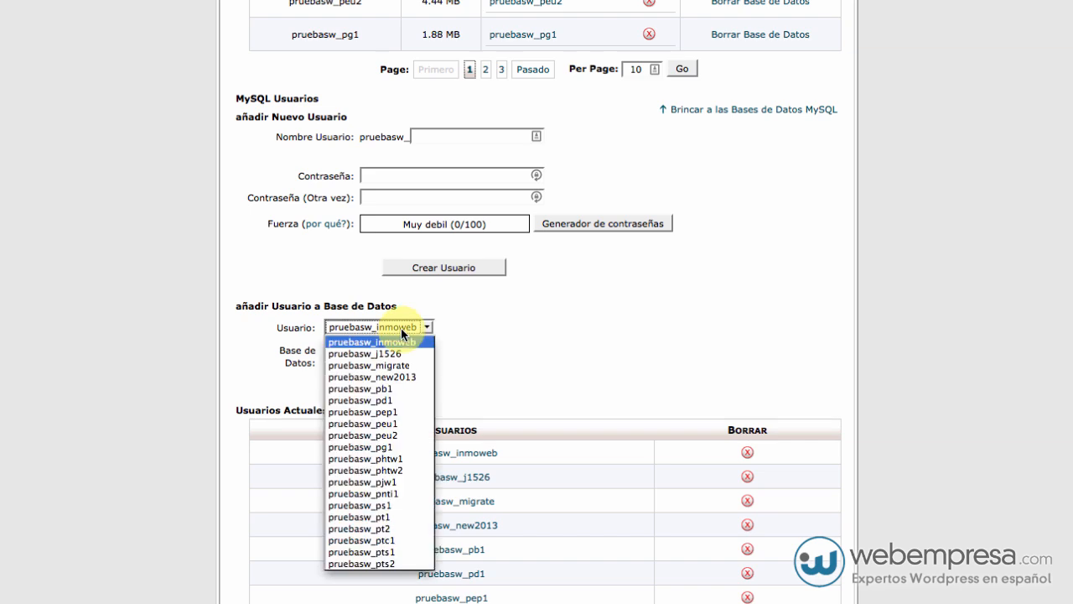
{"action": "scroll", "coordinate": [391, 485], "scroll_direction": "down", "scroll_amount": 2}
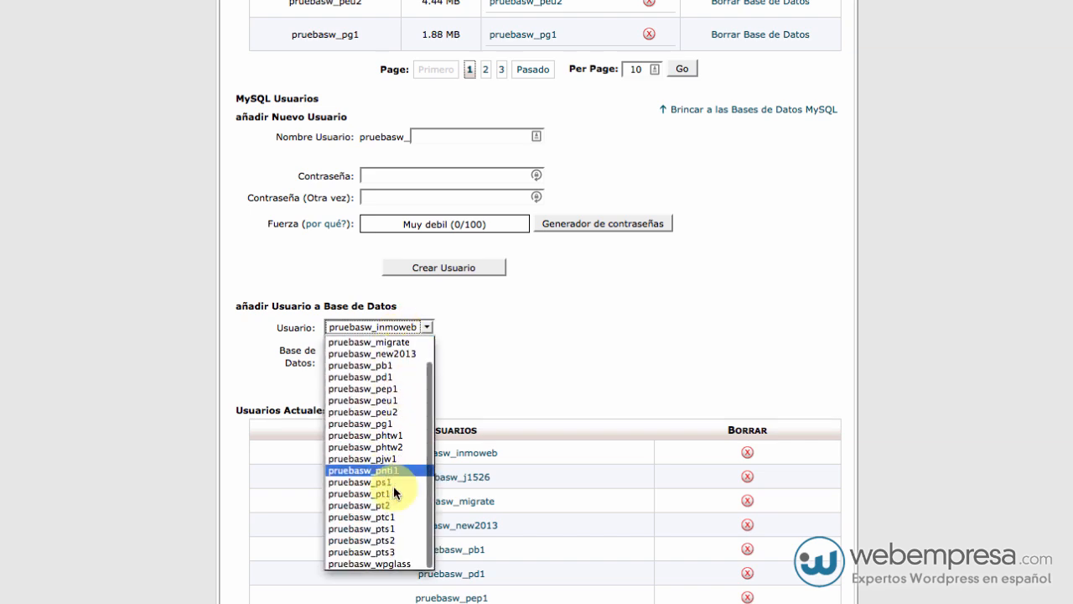
{"action": "left_click", "coordinate": [383, 562]}
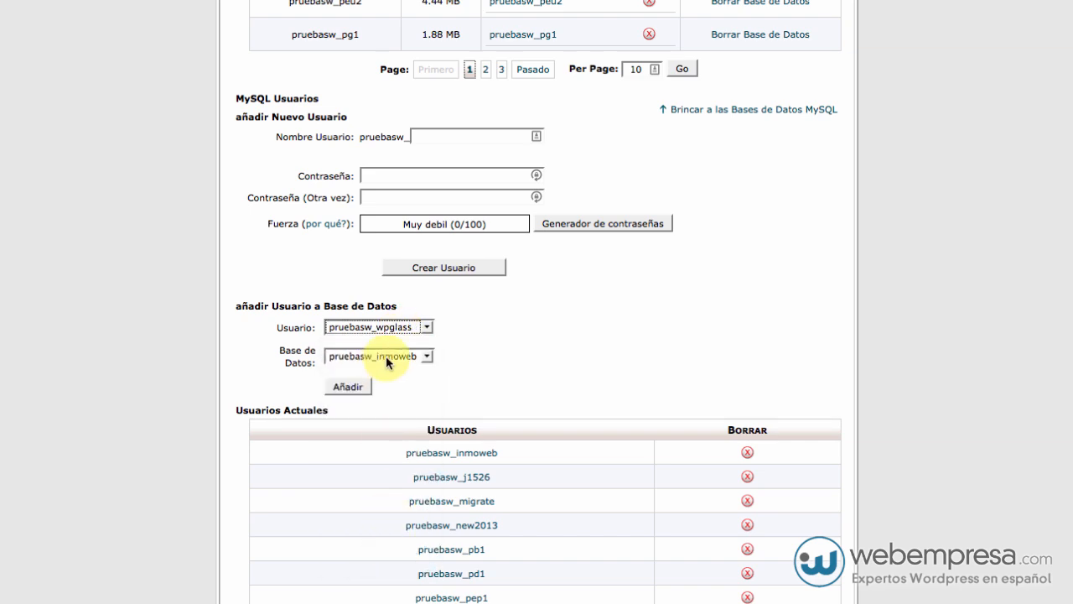
{"action": "left_click", "coordinate": [386, 359]}
{"action": "scroll", "coordinate": [400, 503], "scroll_direction": "down", "scroll_amount": 2}
{"action": "left_click", "coordinate": [394, 595]}
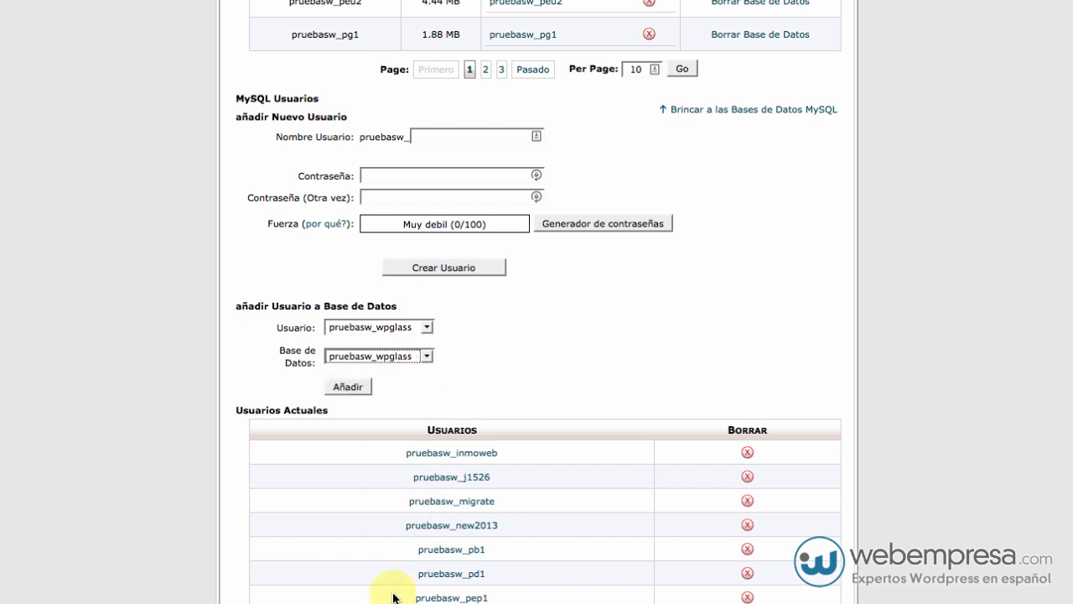
{"action": "left_click", "coordinate": [347, 387]}
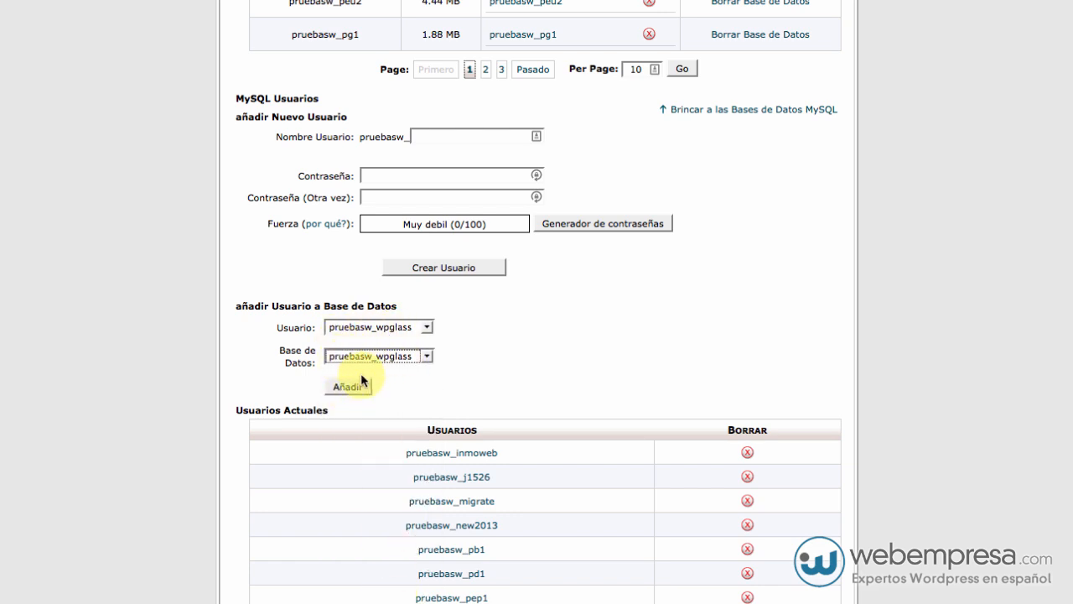
{"action": "left_click", "coordinate": [349, 389]}
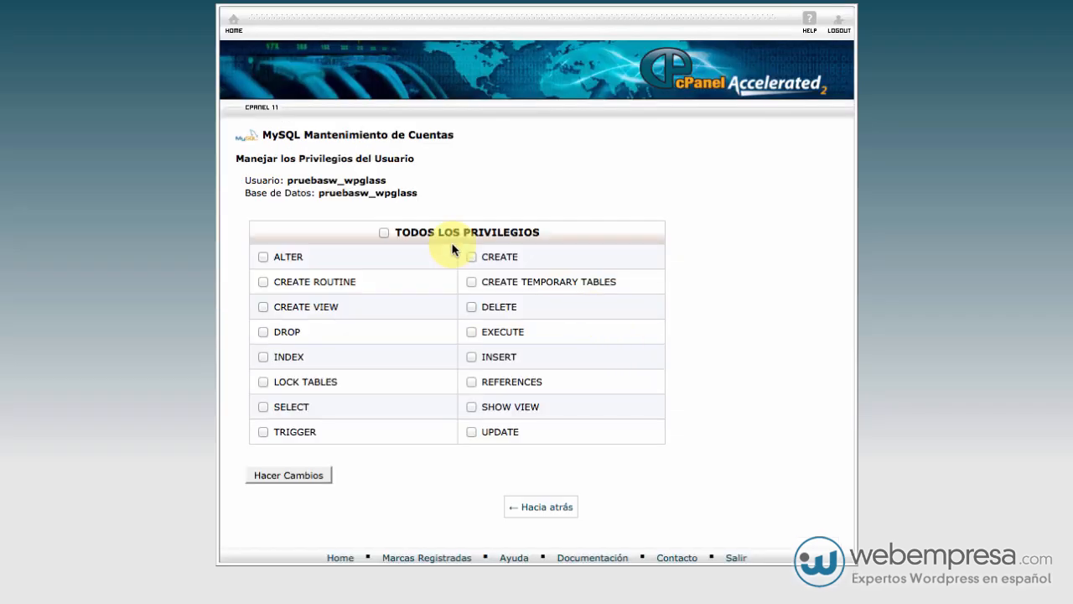
Step: Grant TODOS LOS PRIVILEGIOS, save the changes and go back to MySQL databases
{"action": "left_click", "coordinate": [384, 232]}
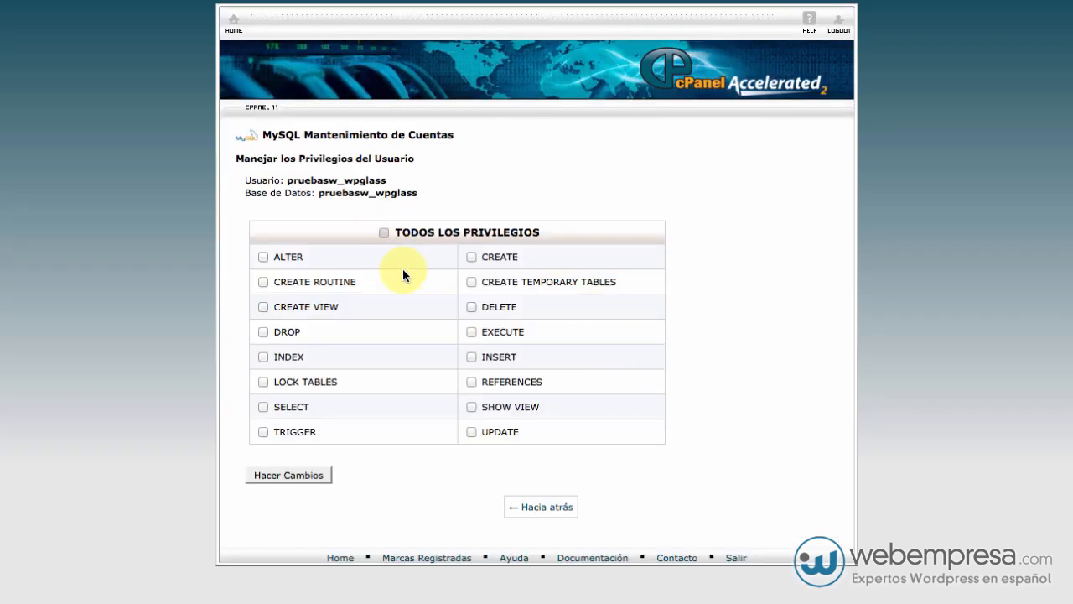
{"action": "left_click", "coordinate": [293, 477]}
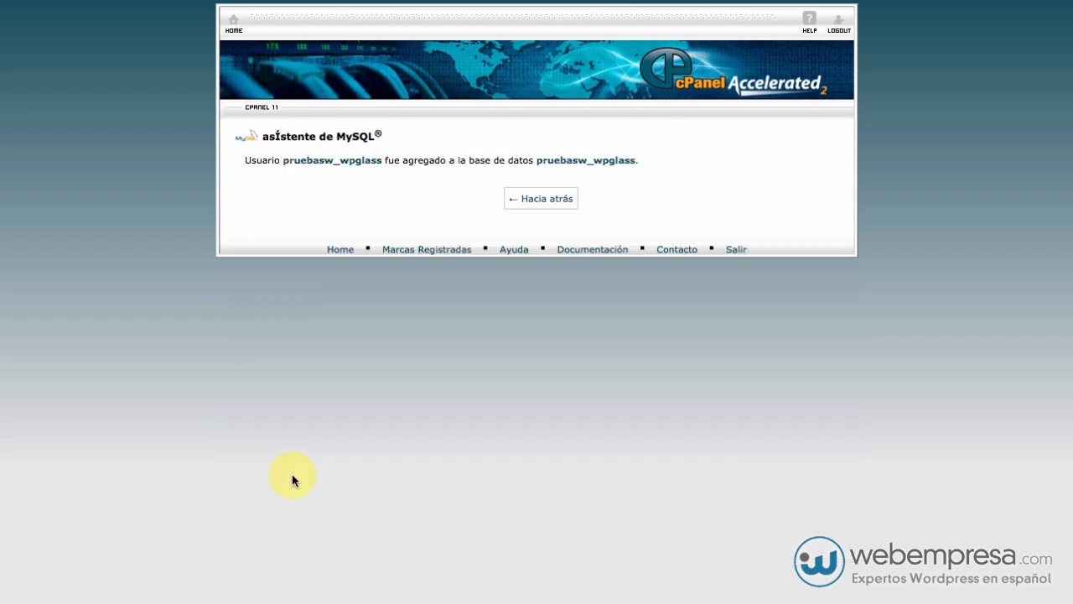
{"action": "left_click", "coordinate": [538, 204]}
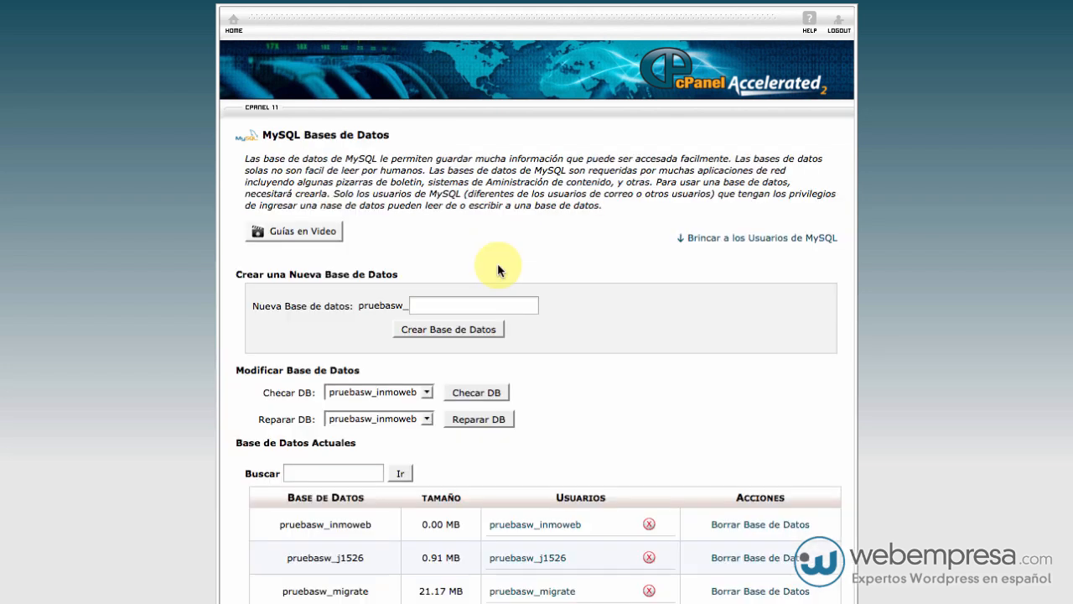
Step: Start install on the XCloner form using localhost and the pruebasw_wpglass database settings
{"action": "scroll", "coordinate": [599, 235], "scroll_direction": "down", "scroll_amount": 6}
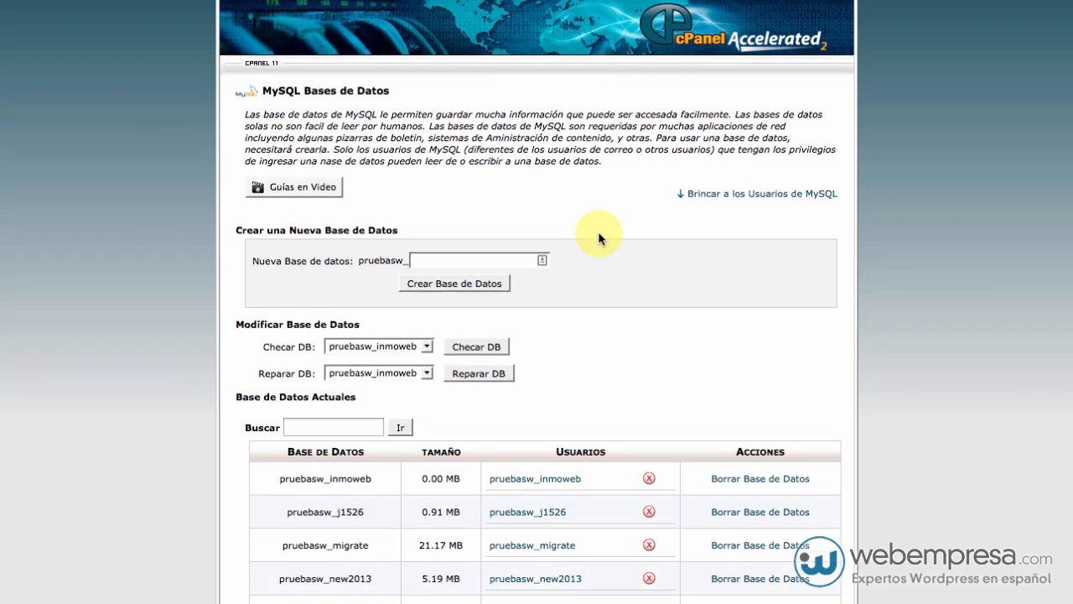
{"action": "scroll", "coordinate": [599, 238], "scroll_direction": "up", "scroll_amount": 6}
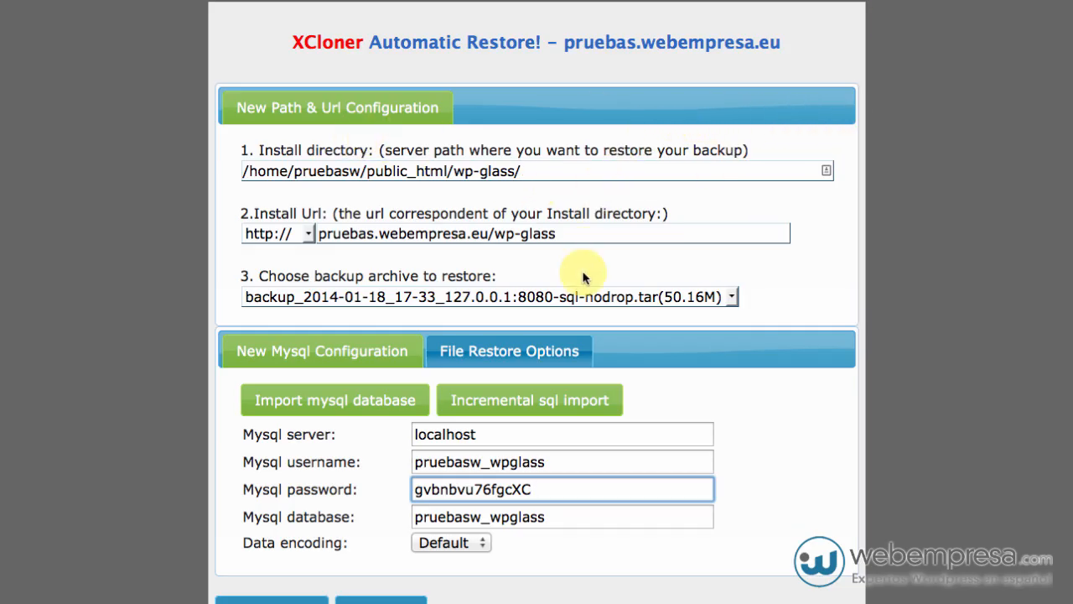
{"action": "scroll", "coordinate": [583, 273], "scroll_direction": "down", "scroll_amount": 2}
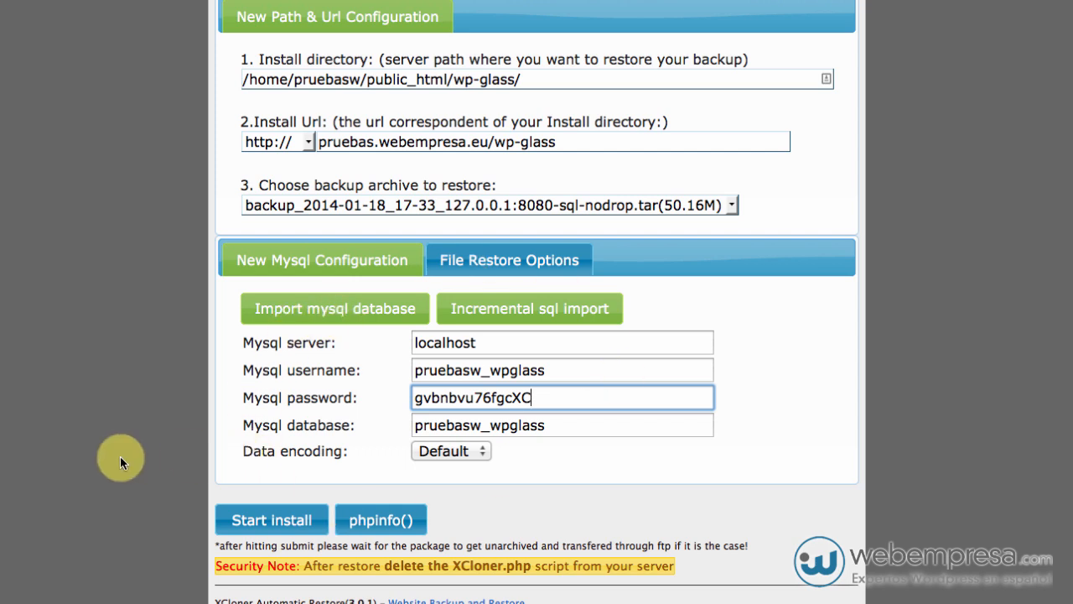
{"action": "left_click", "coordinate": [257, 521]}
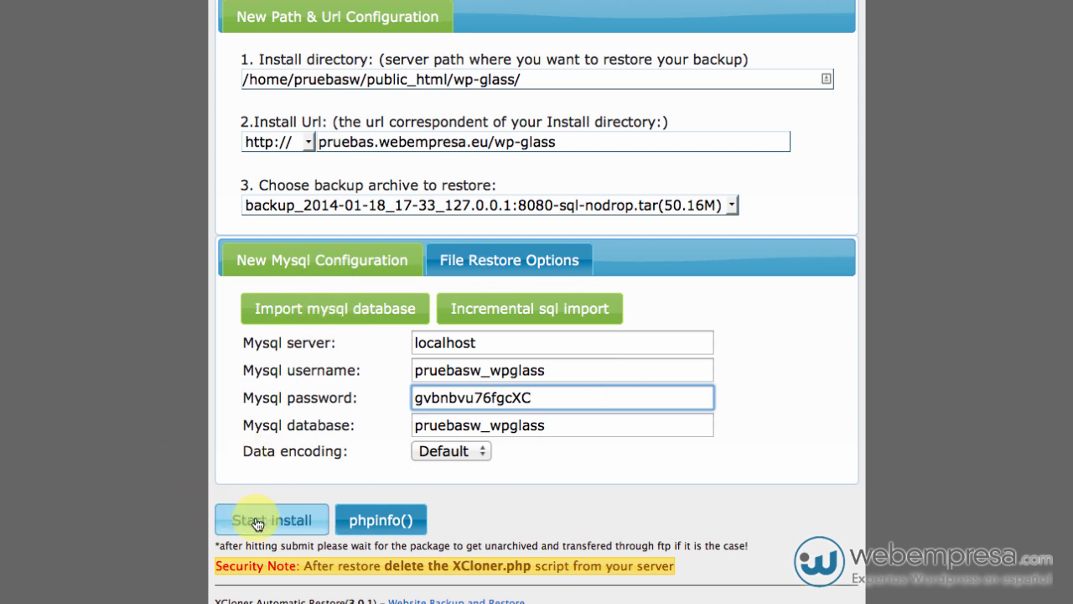
{"action": "left_click", "coordinate": [261, 520]}
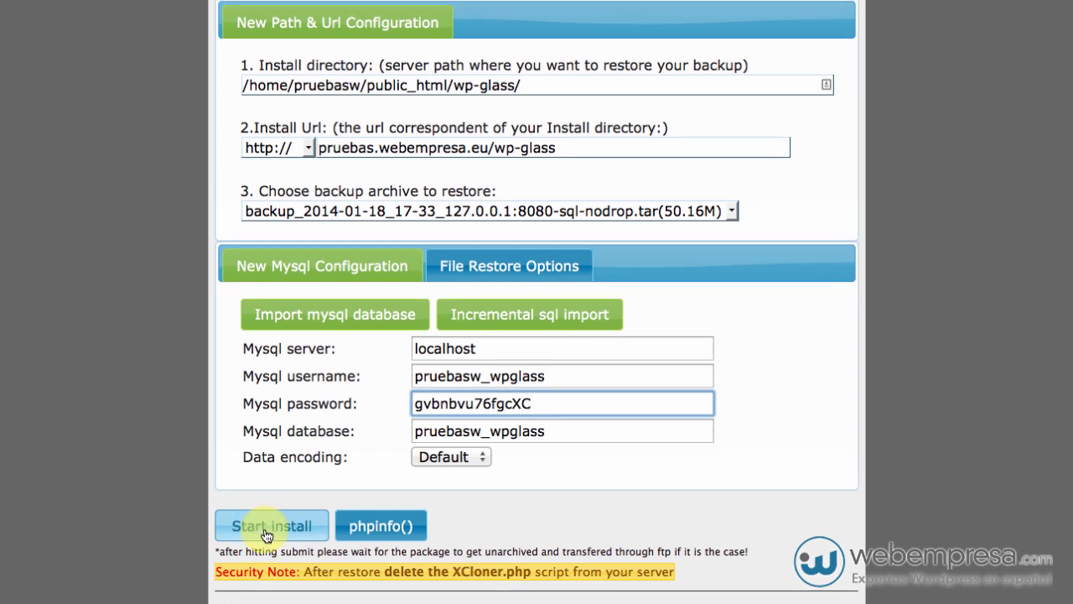
{"action": "left_click", "coordinate": [265, 532]}
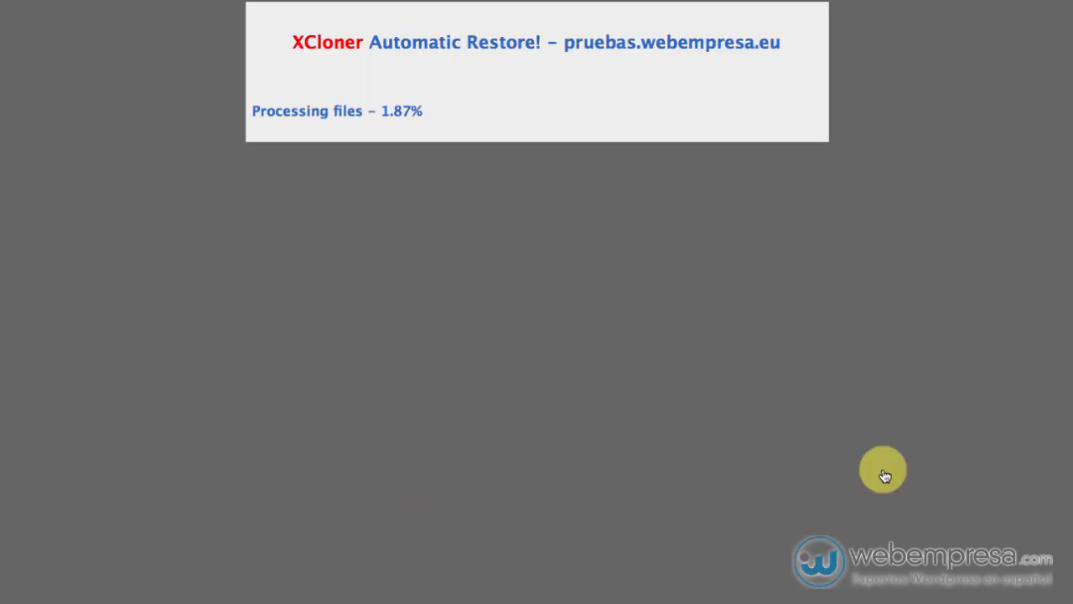